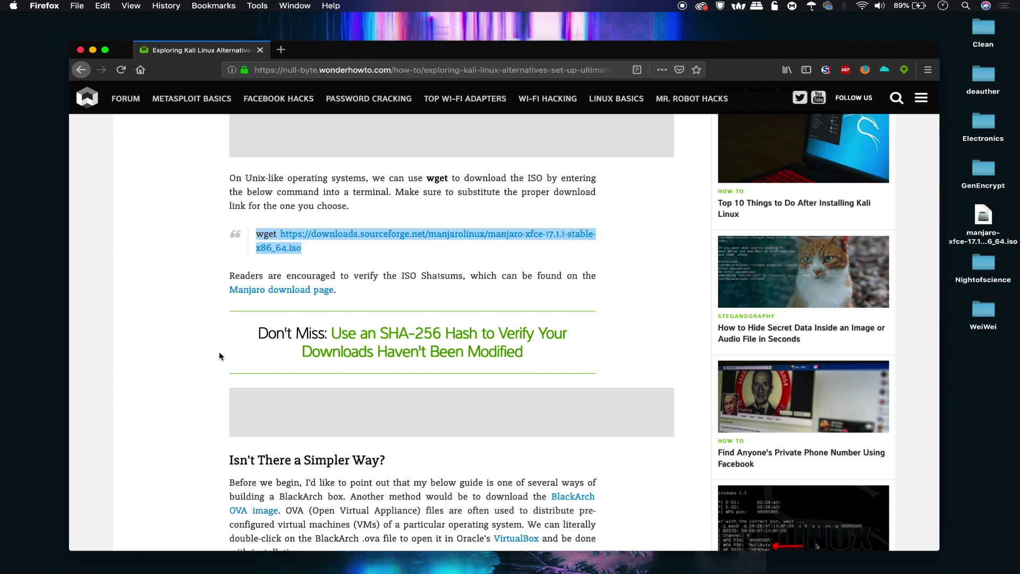
# Step: Switch from the Null Byte article to the VirtualBox Manager
pyautogui.moveTo(538, 569)
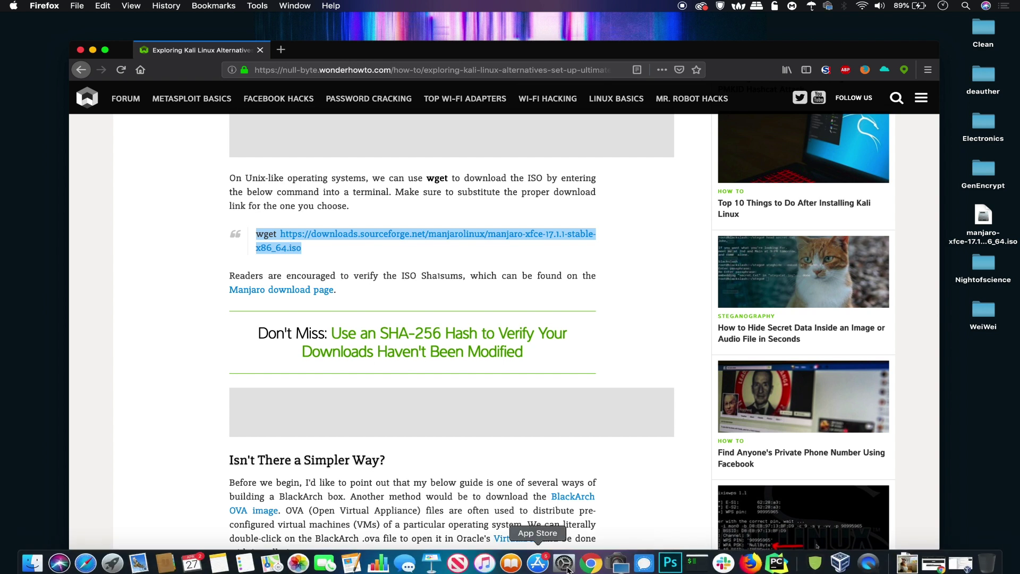
pyautogui.click(840, 558)
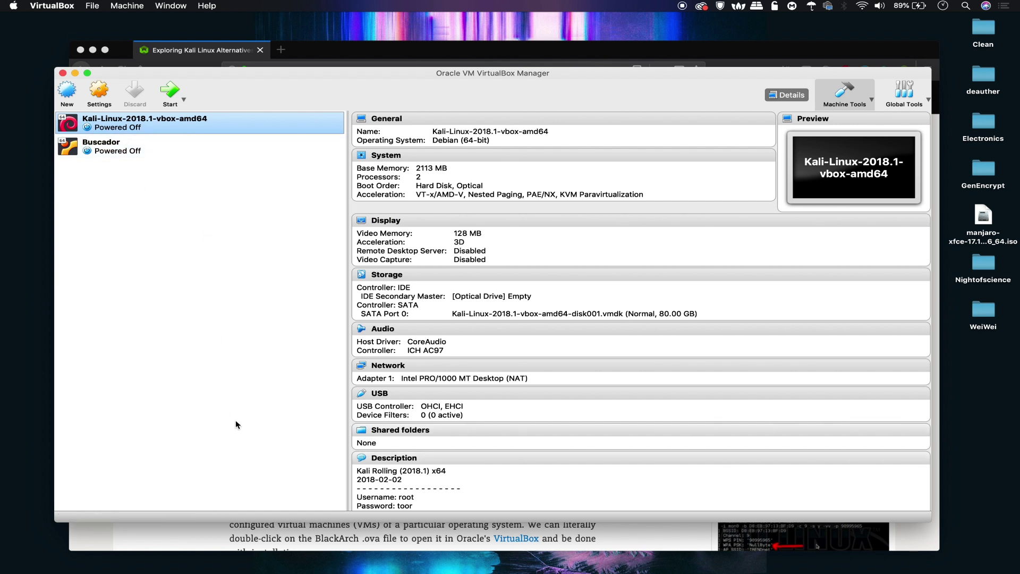
# Step: Open a widened terminal window and change into the Desktop folder
pyautogui.moveTo(553, 571)
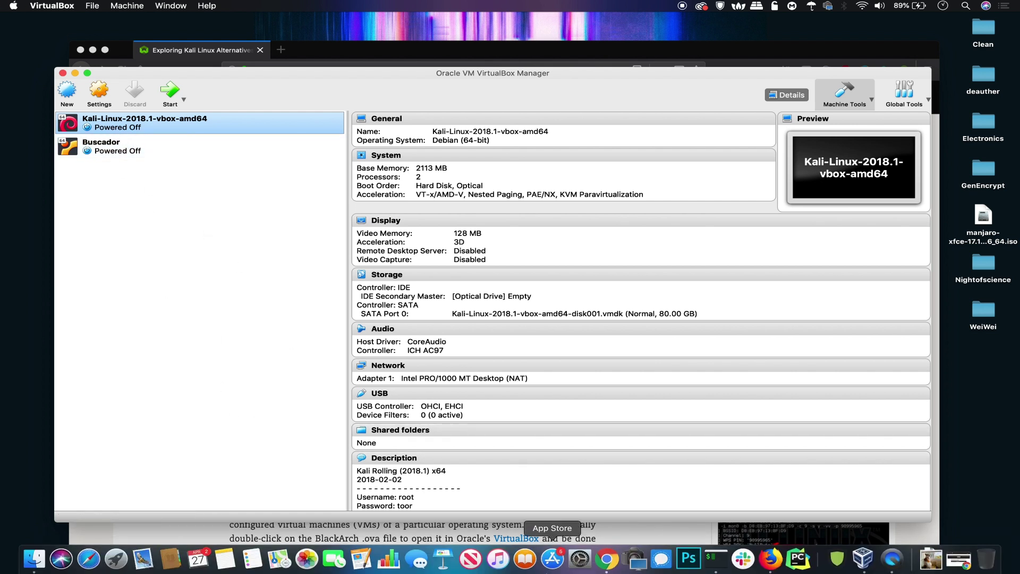
pyautogui.click(715, 566)
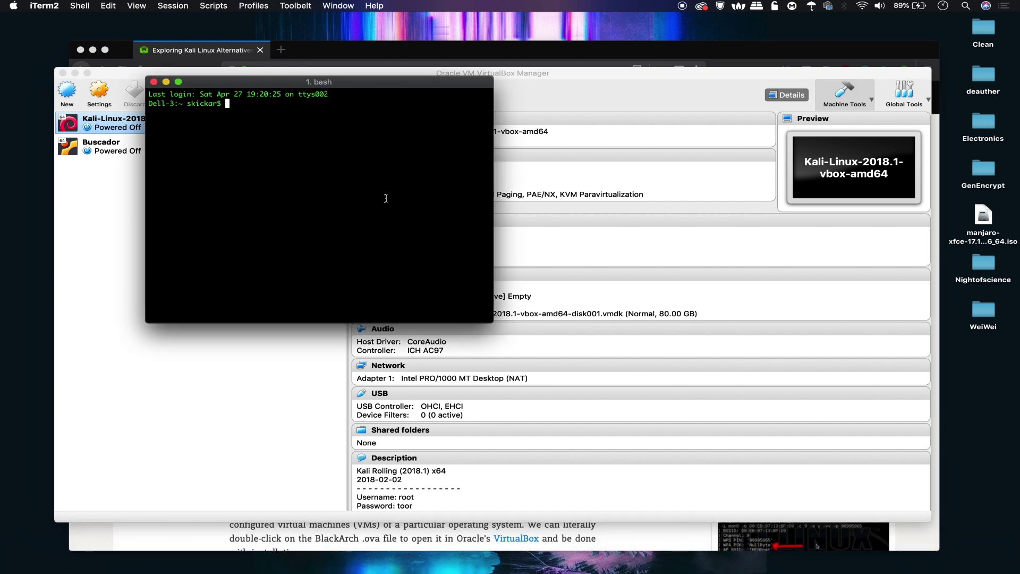
pyautogui.moveTo(493, 322); pyautogui.dragTo(749, 312)
pyautogui.write('cd Desktop')
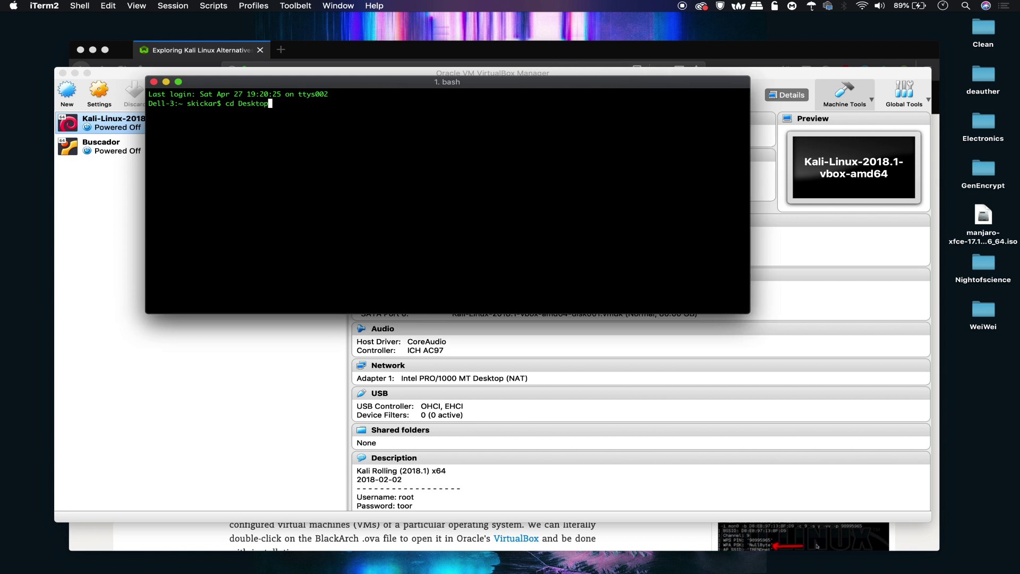
pyautogui.press('Return')
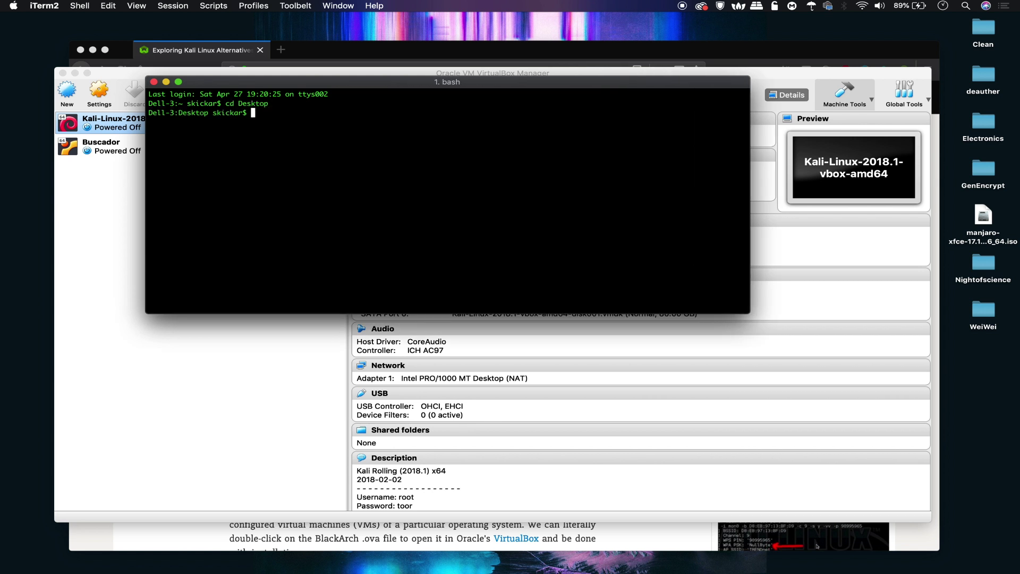
# Step: Run the pasted wget Manjaro ISO download, interrupt it, and close the terminal
pyautogui.write('wget https://downloads.sourceforge.net/manjarolinux/manjaro-xfce-17.1.1-stable-x86_64.iso')
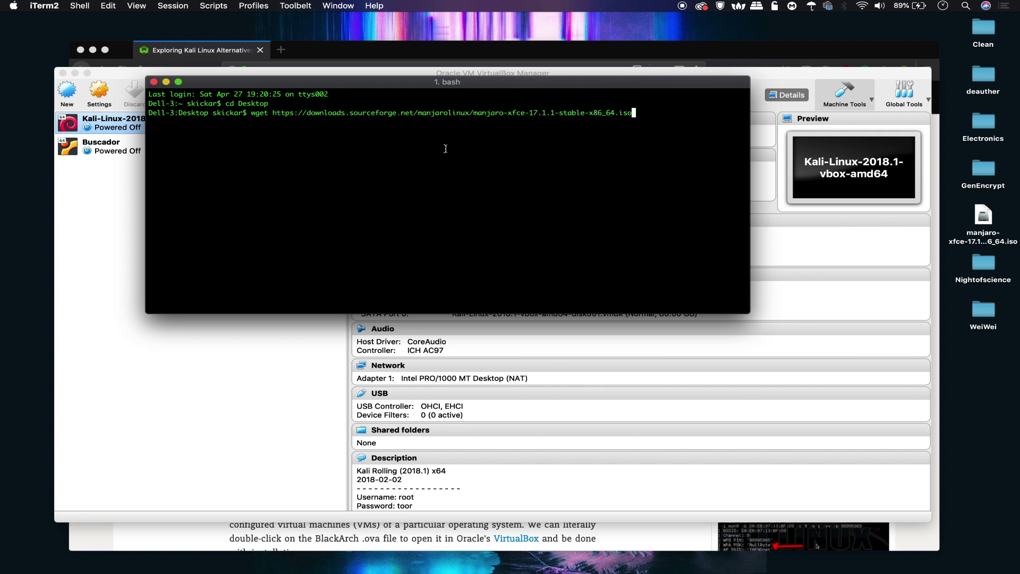
pyautogui.press('super+plus')
pyautogui.press('super+plus')
pyautogui.press('super+plus')
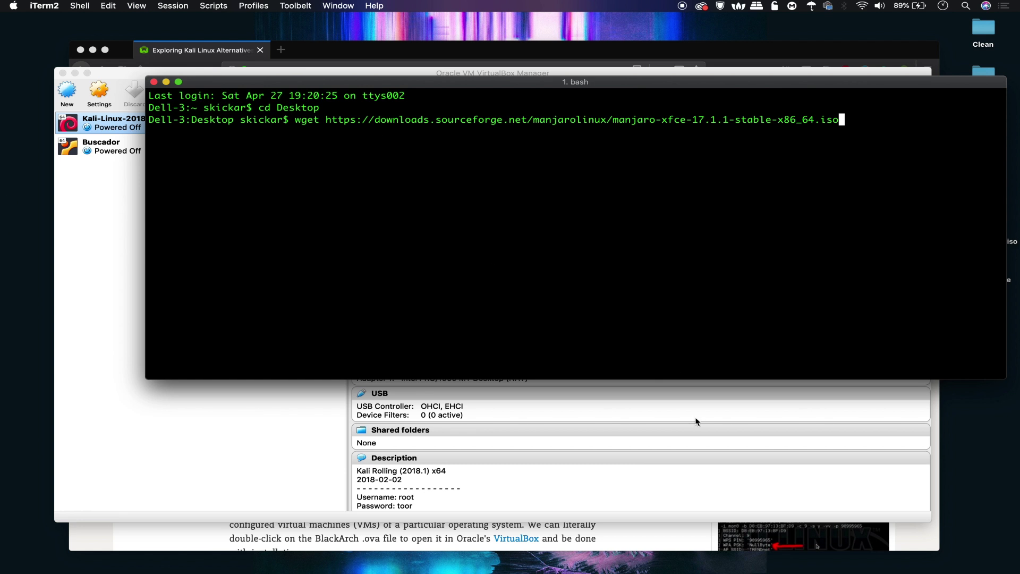
pyautogui.press('super+plus')
pyautogui.press('super+plus')
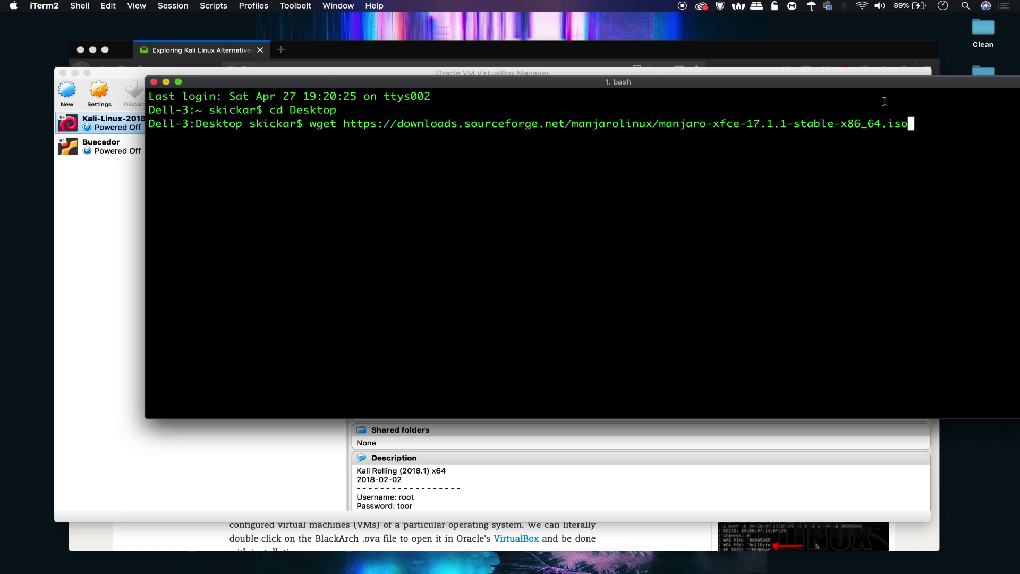
pyautogui.press('Return')
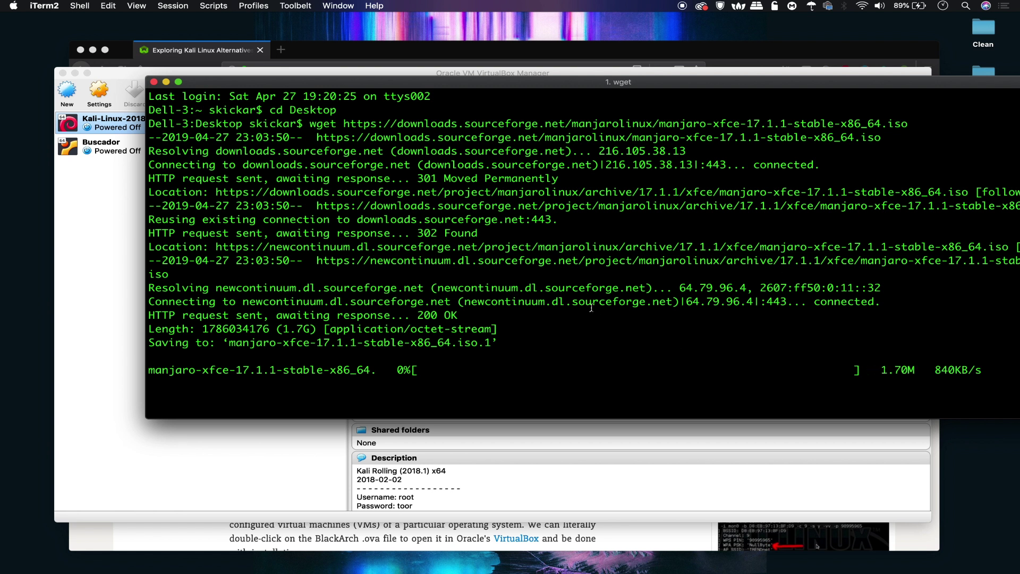
pyautogui.hotkey('ctrl', 'c')
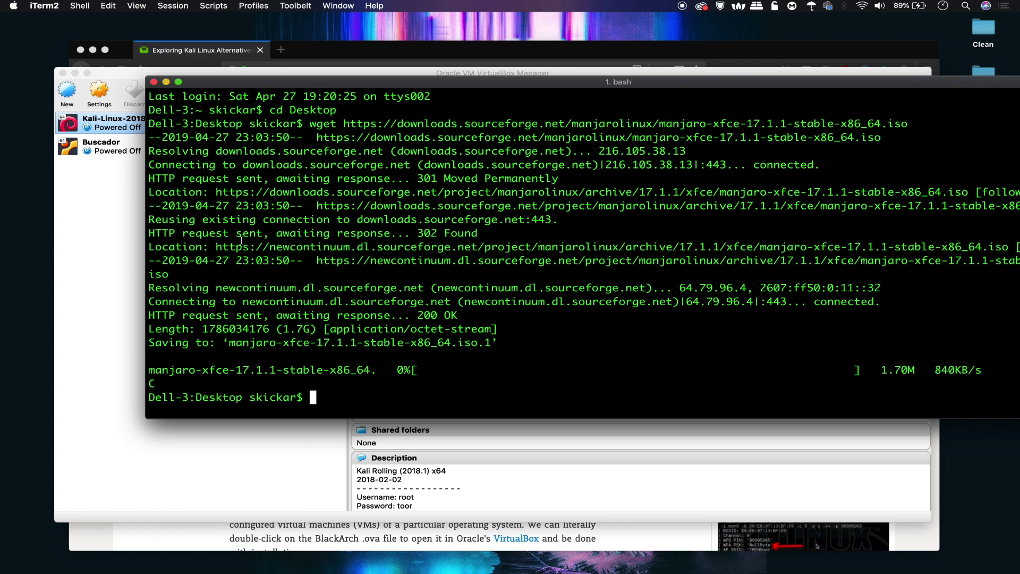
pyautogui.click(154, 82)
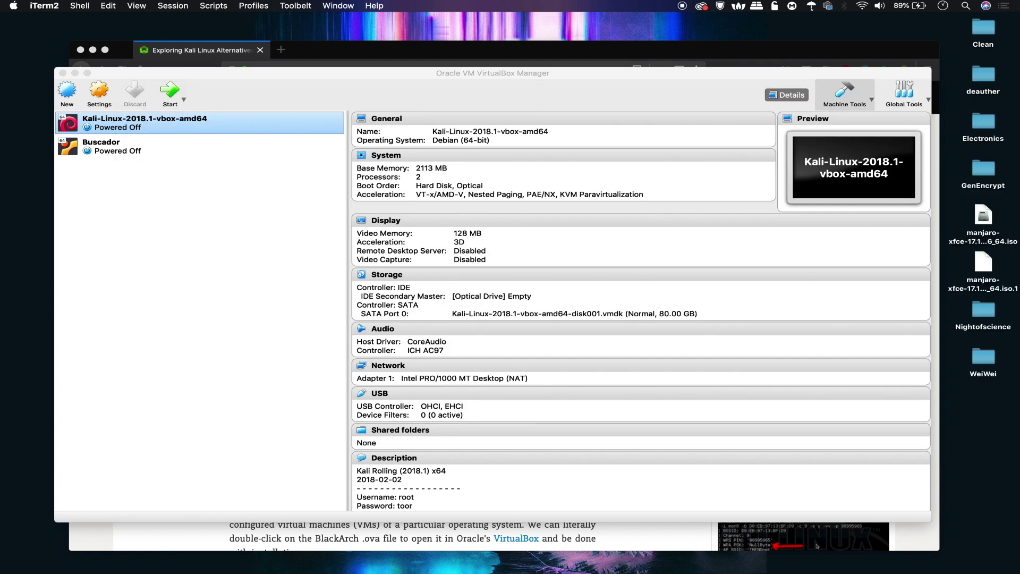
# Step: Preview the full Manjaro ISO, then trash the partial manjaro .iso.1 duplicate
pyautogui.click(988, 216)
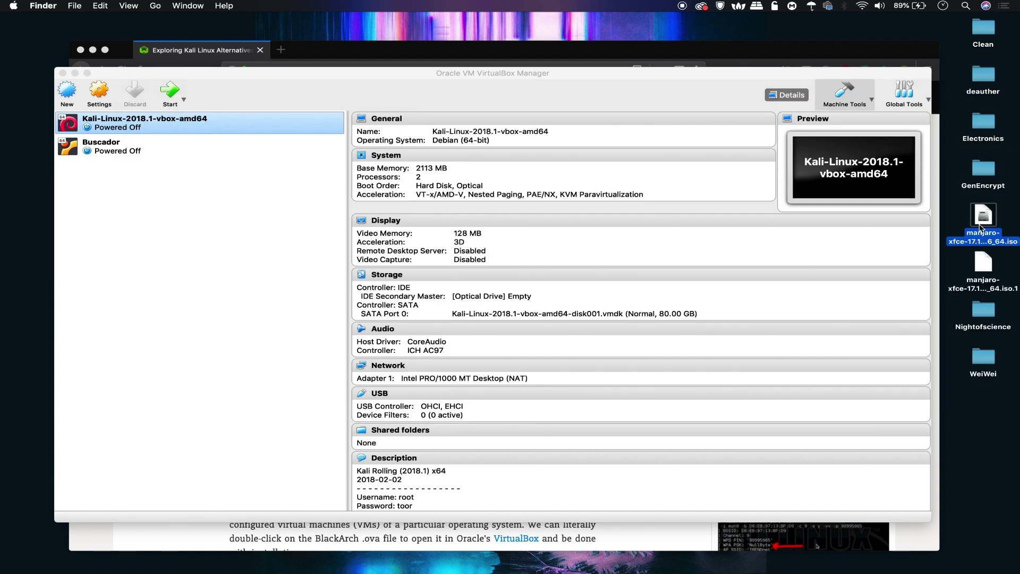
pyautogui.press('space')
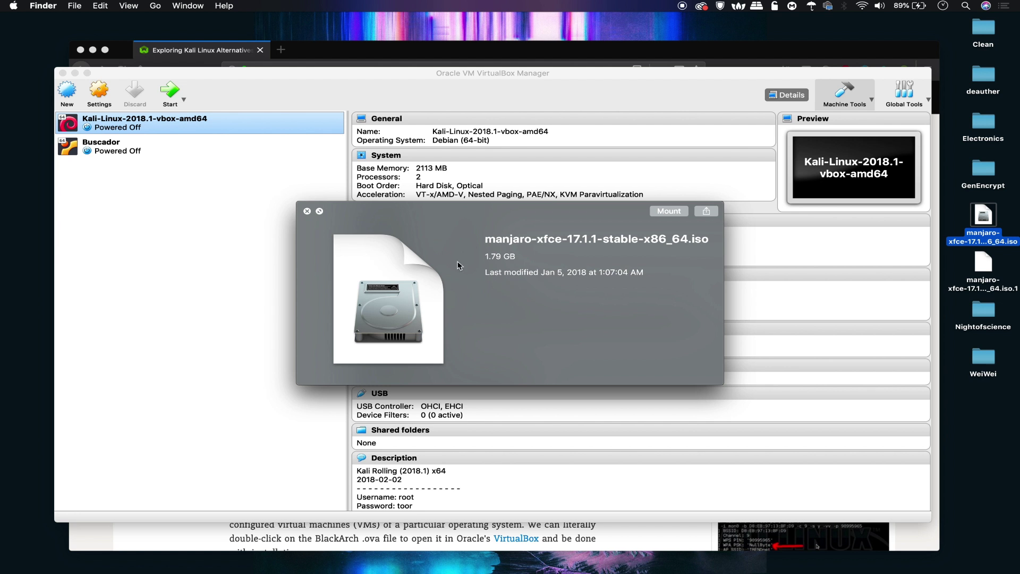
pyautogui.press('space')
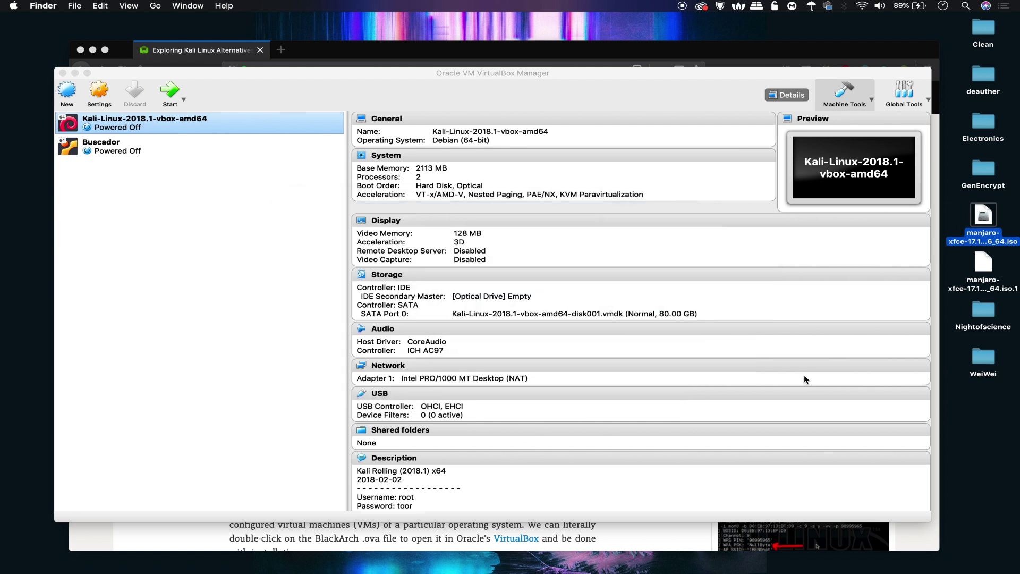
pyautogui.rightClick(987, 254)
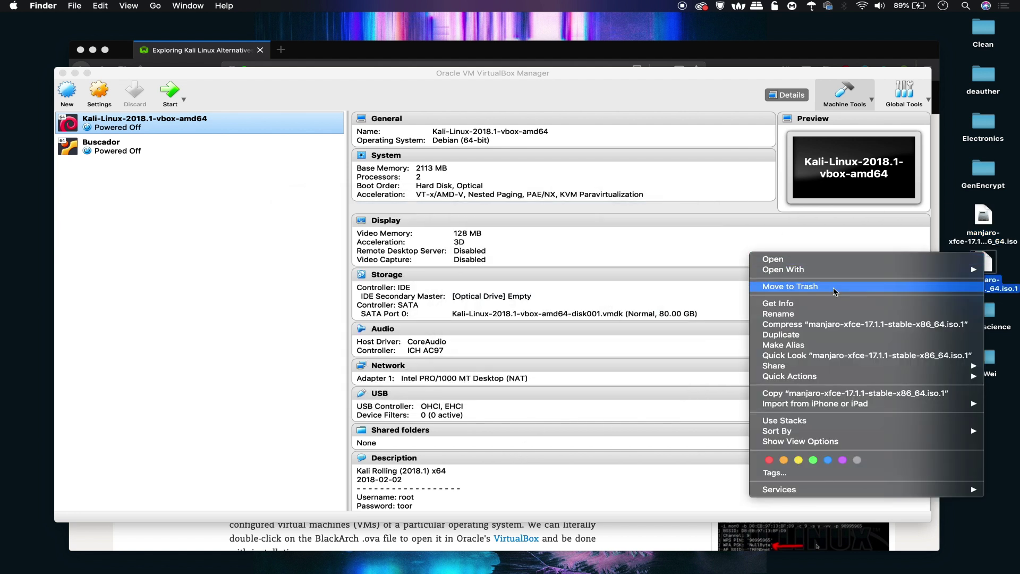
pyautogui.click(833, 286)
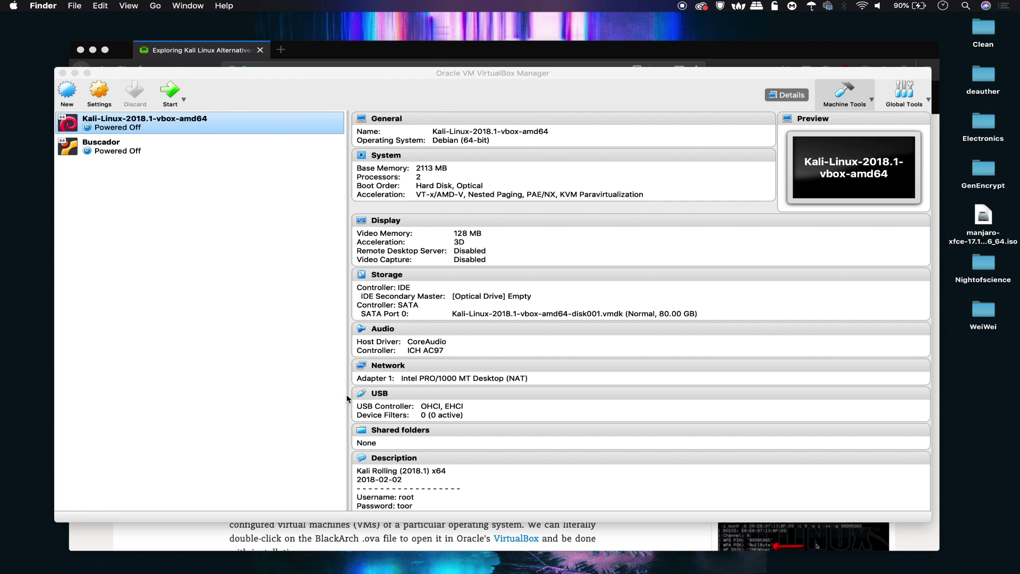
pyautogui.click(262, 543)
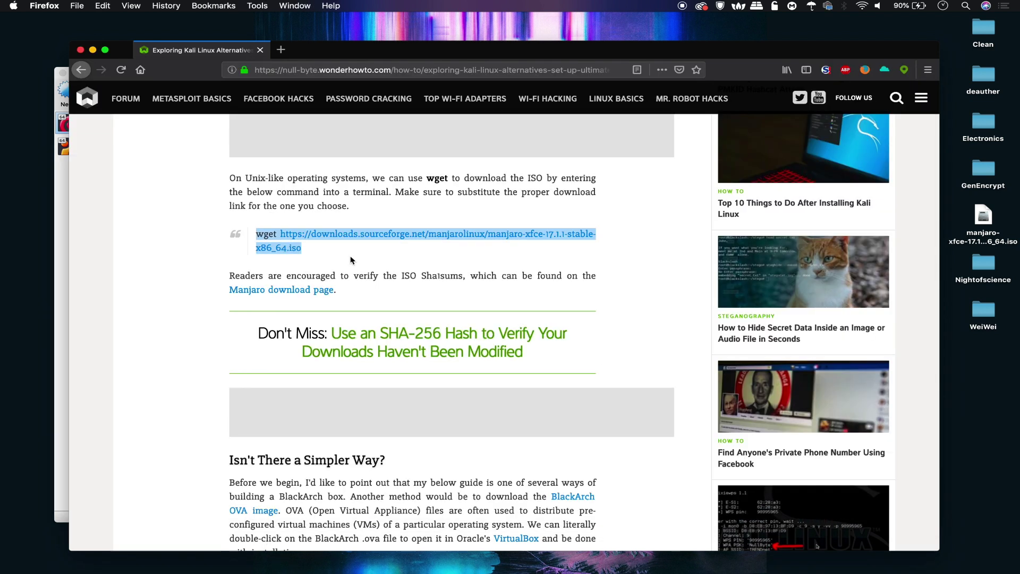
# Step: Scroll the guide to 'Isn't There a Simpler Way?' and Step 2, Installing Manjaro
pyautogui.scroll(4, 310, 273)
pyautogui.scroll(3, 309, 273)
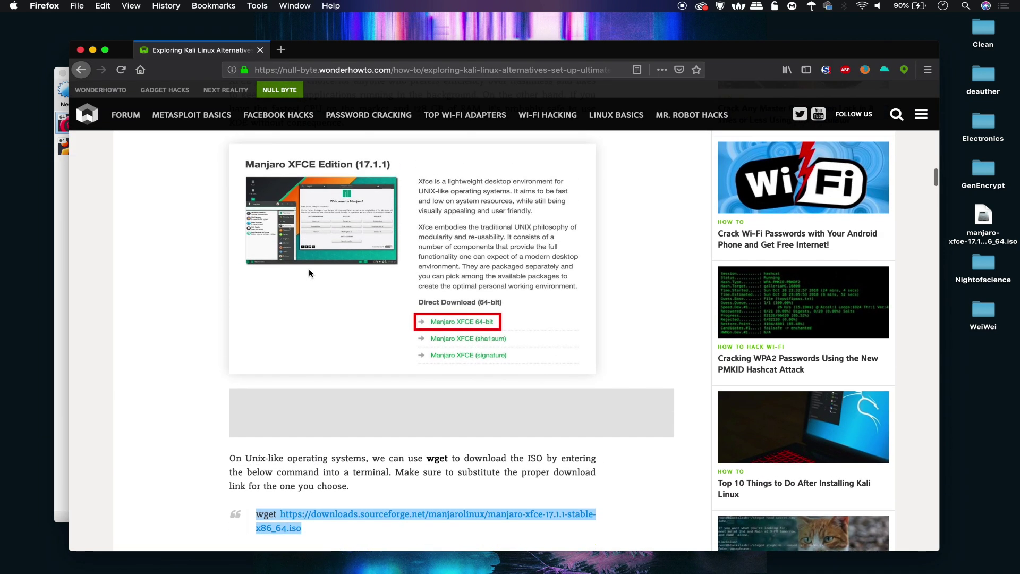
pyautogui.scroll(1, 310, 274)
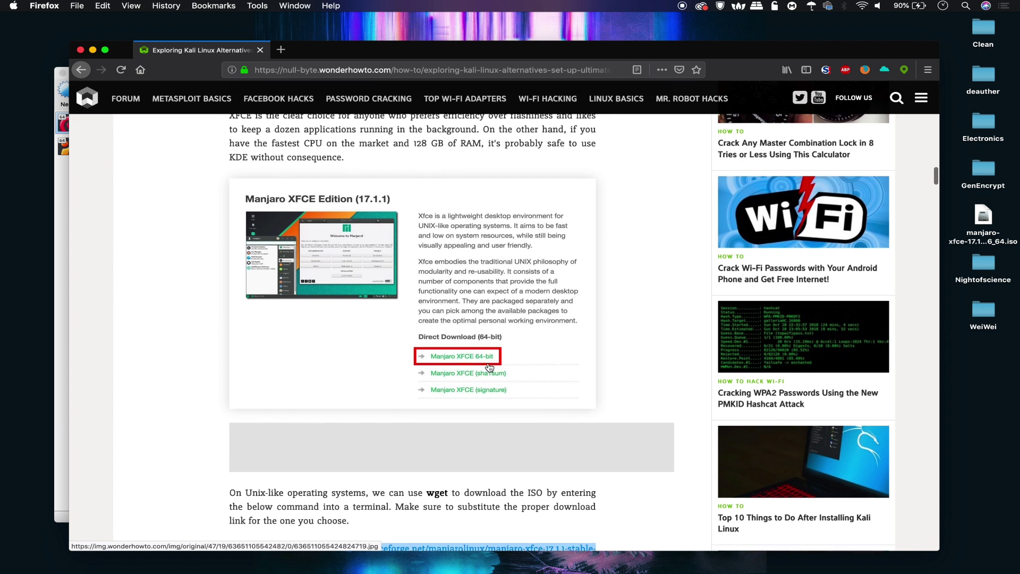
pyautogui.scroll(-2, 558, 386)
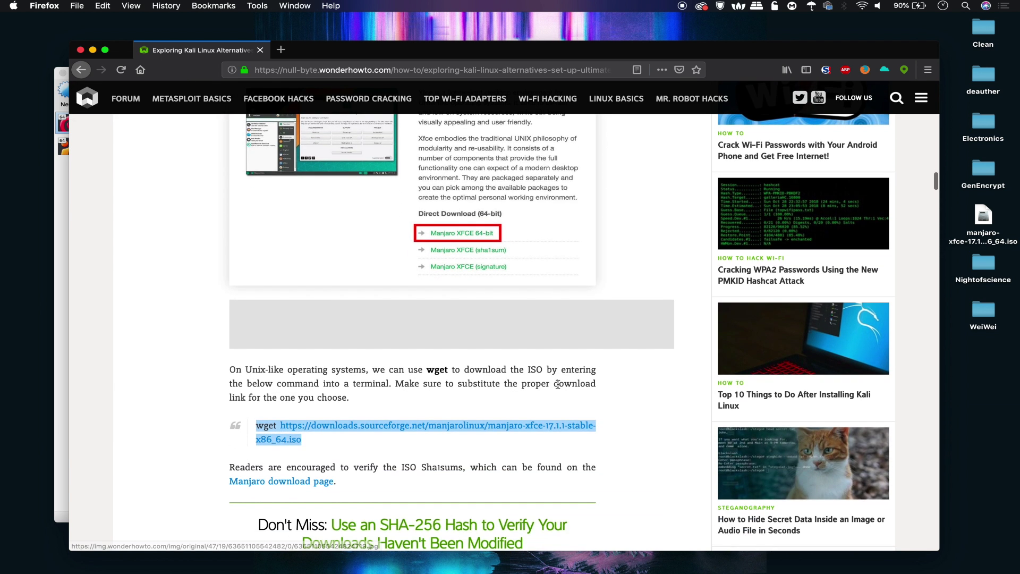
pyautogui.scroll(1, 558, 384)
pyautogui.scroll(10, 558, 384)
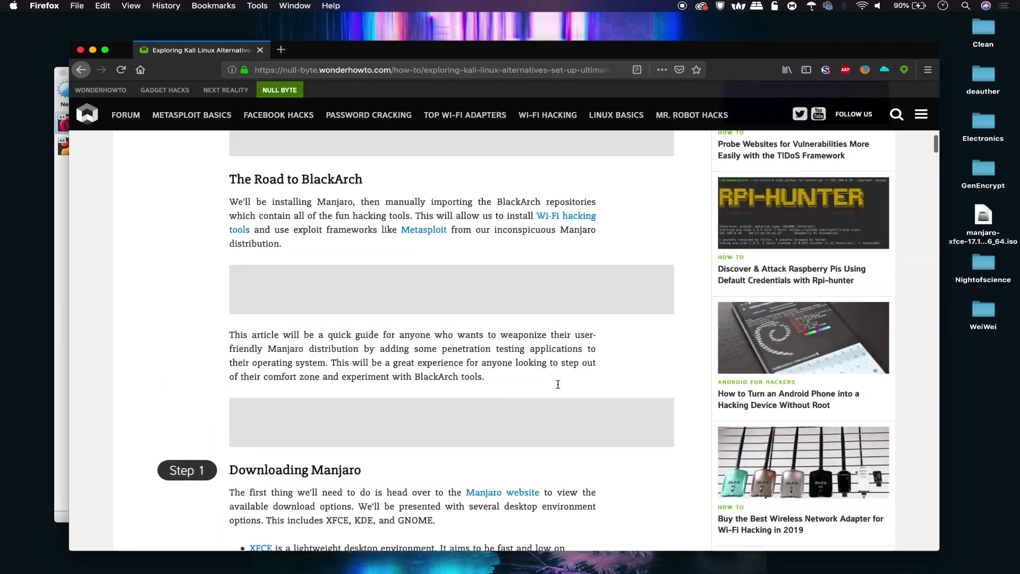
pyautogui.scroll(-10, 558, 384)
pyautogui.scroll(-6, 558, 384)
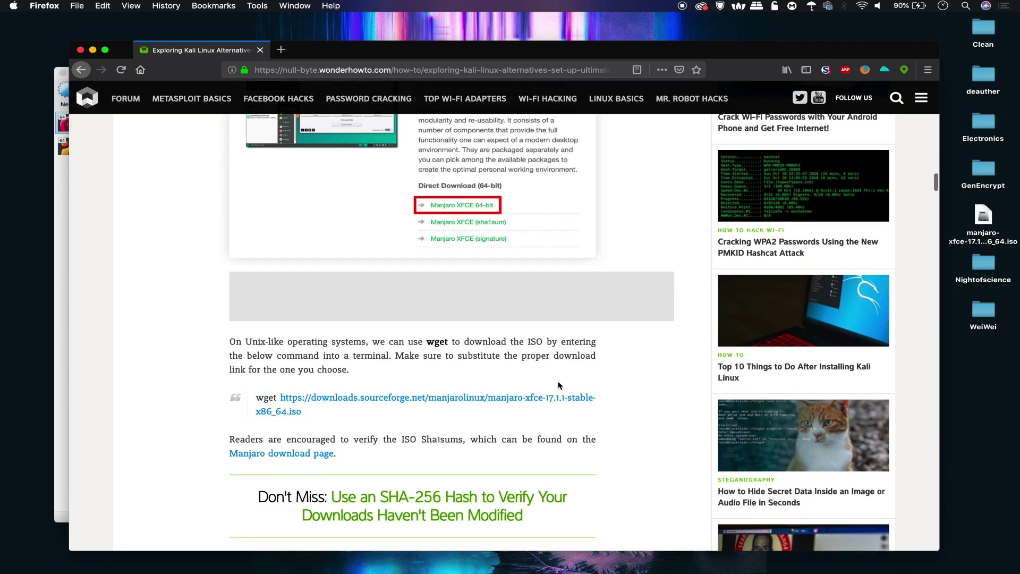
pyautogui.scroll(-9, 560, 386)
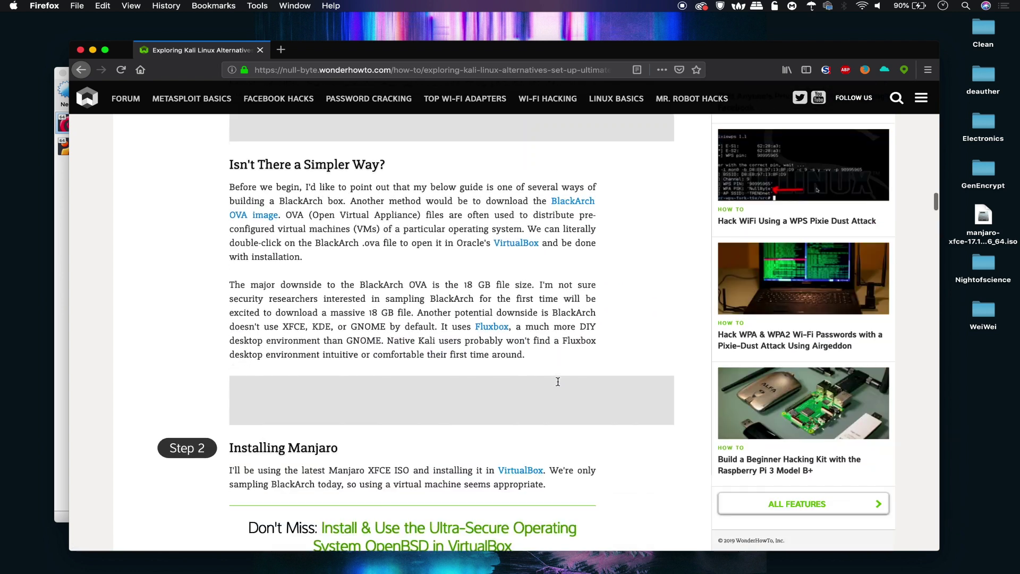
pyautogui.scroll(9, 557, 382)
pyautogui.scroll(1, 558, 381)
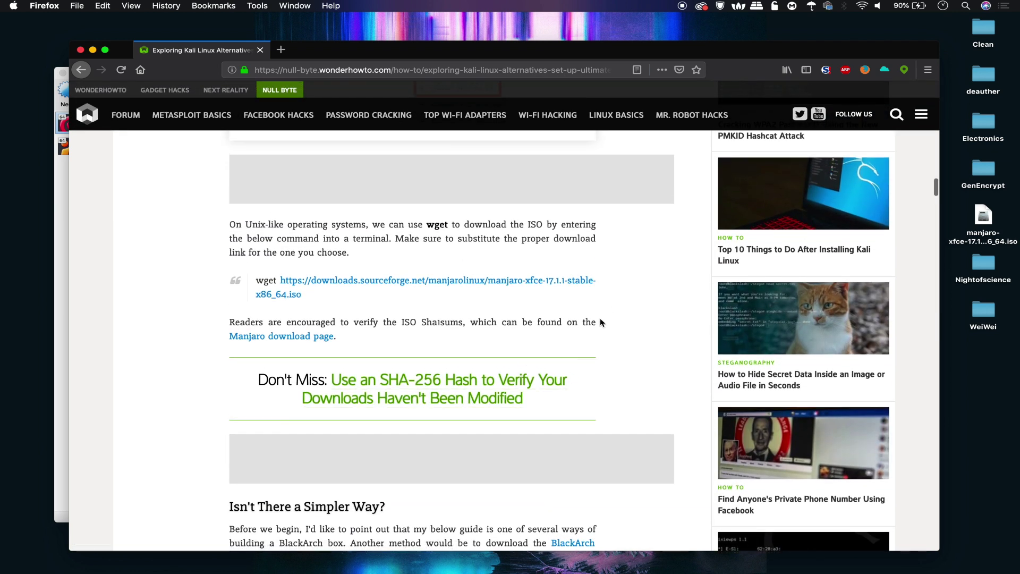
pyautogui.scroll(1, 601, 321)
pyautogui.scroll(-1, 600, 318)
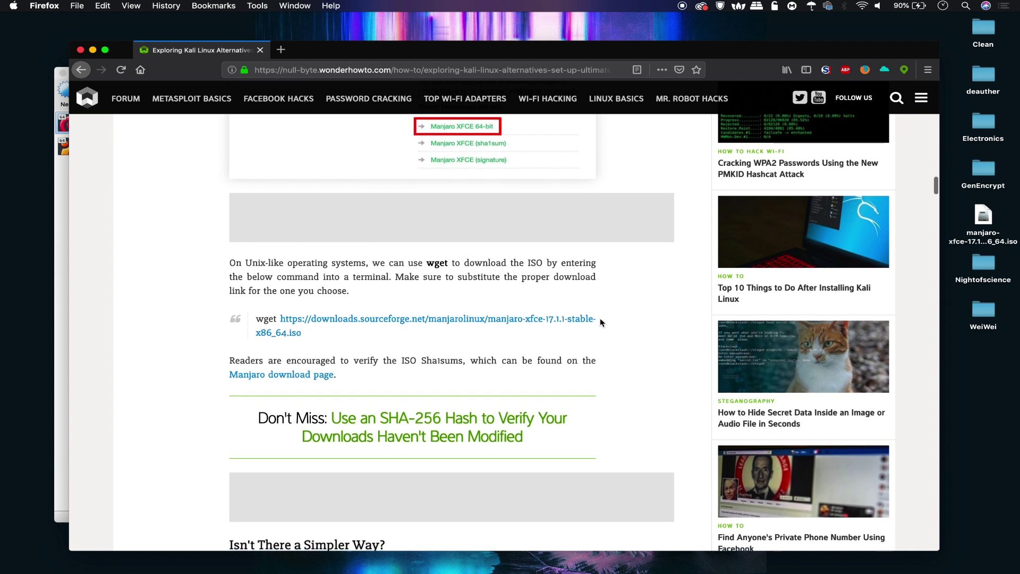
pyautogui.scroll(1, 600, 318)
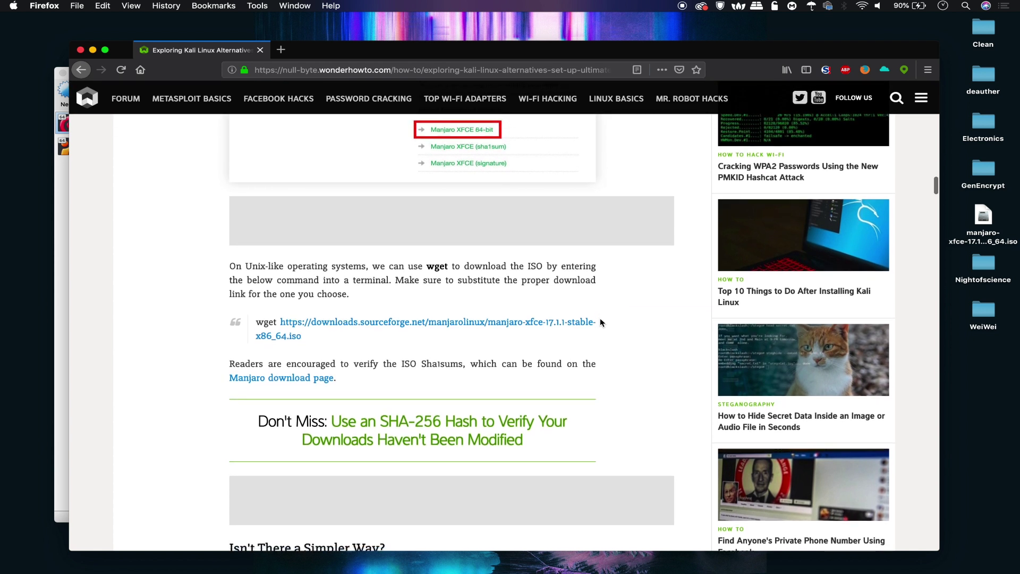
pyautogui.scroll(1, 596, 311)
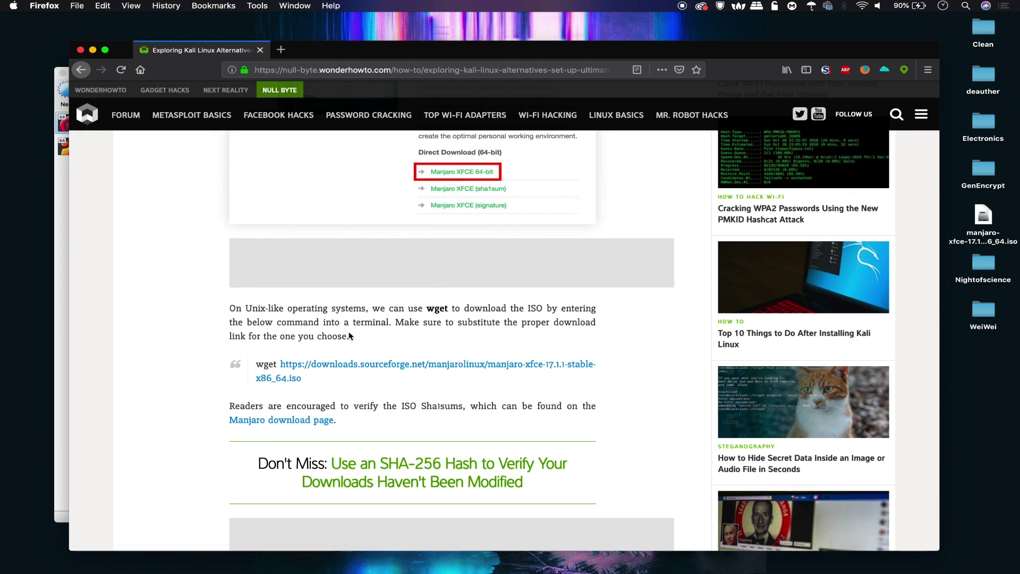
pyautogui.scroll(-2, 298, 382)
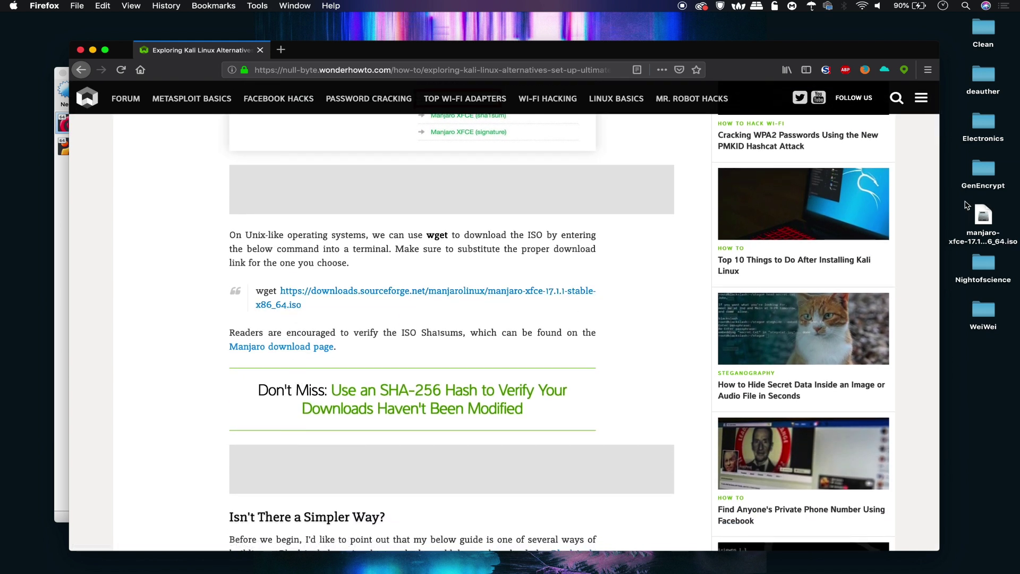
pyautogui.scroll(-8, 506, 276)
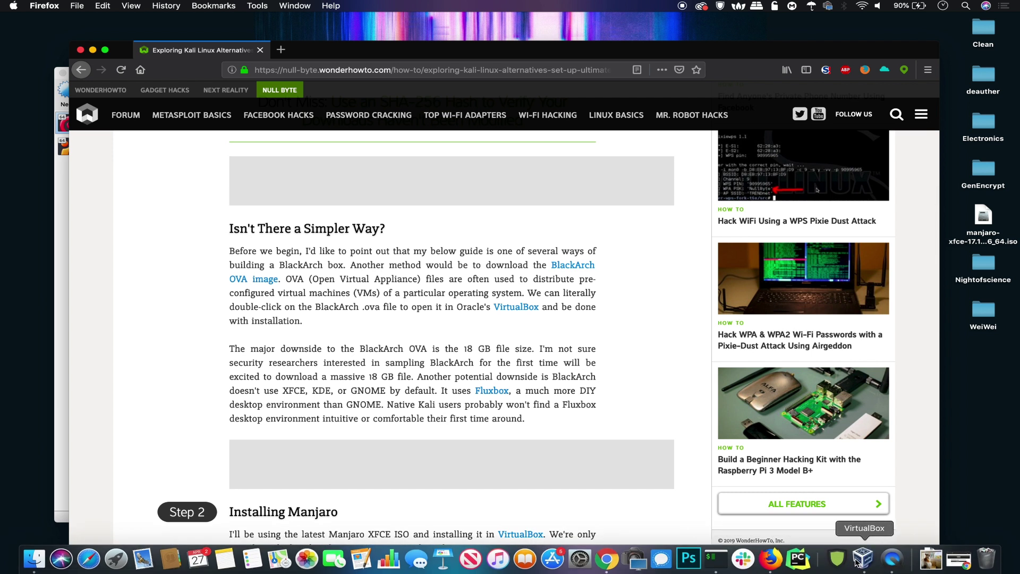
pyautogui.click(856, 560)
# Step: Create a new Linux VM named ManjaroSkickar with 9189 MB memory
pyautogui.scroll(-2, 426, 381)
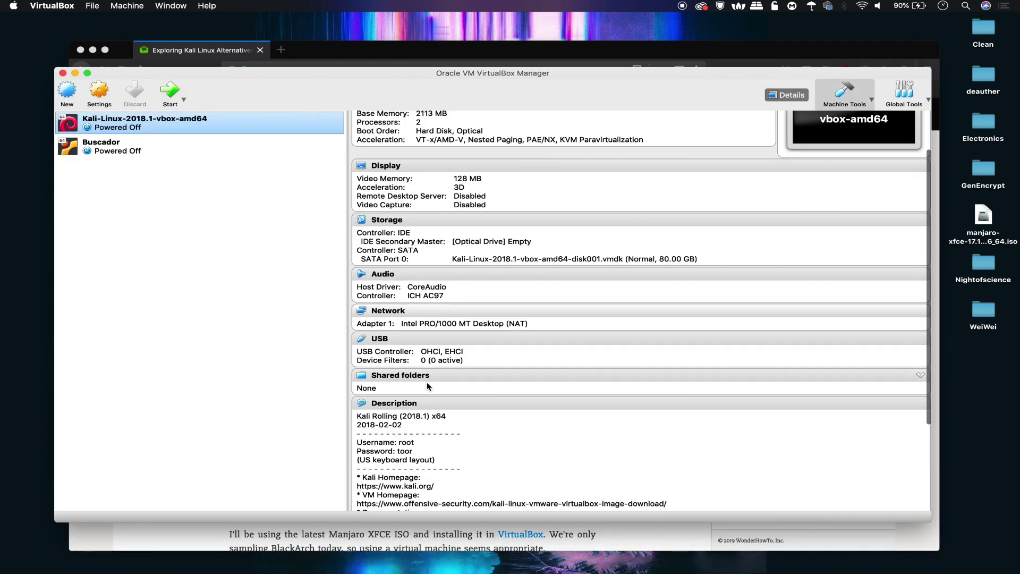
pyautogui.click(67, 91)
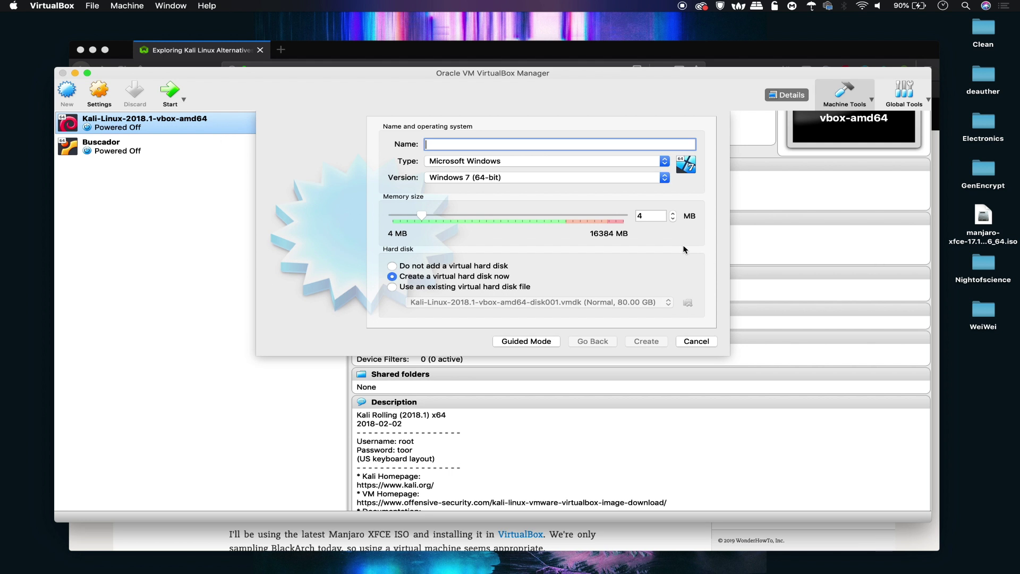
pyautogui.write('Ma')
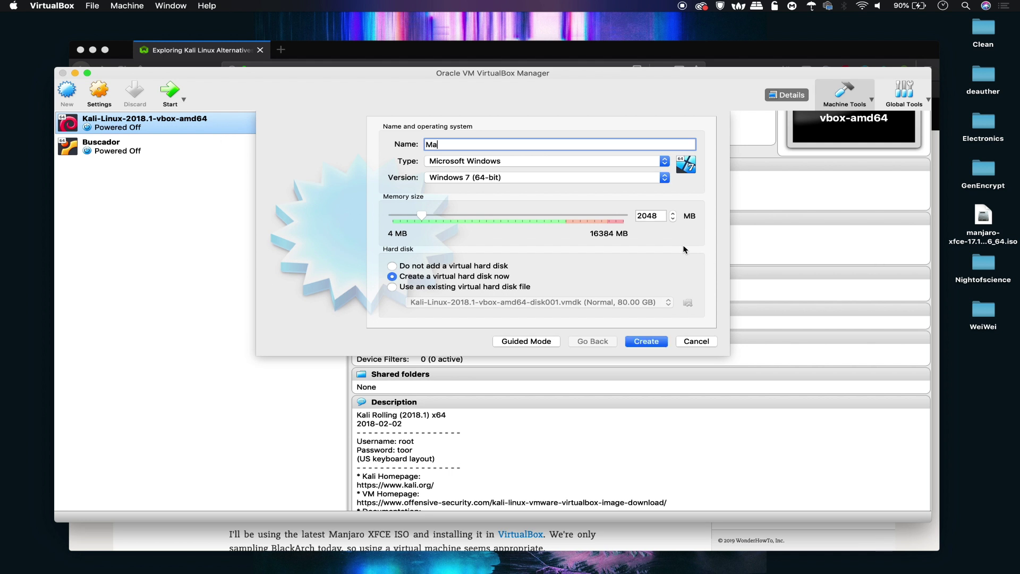
pyautogui.write('njaro')
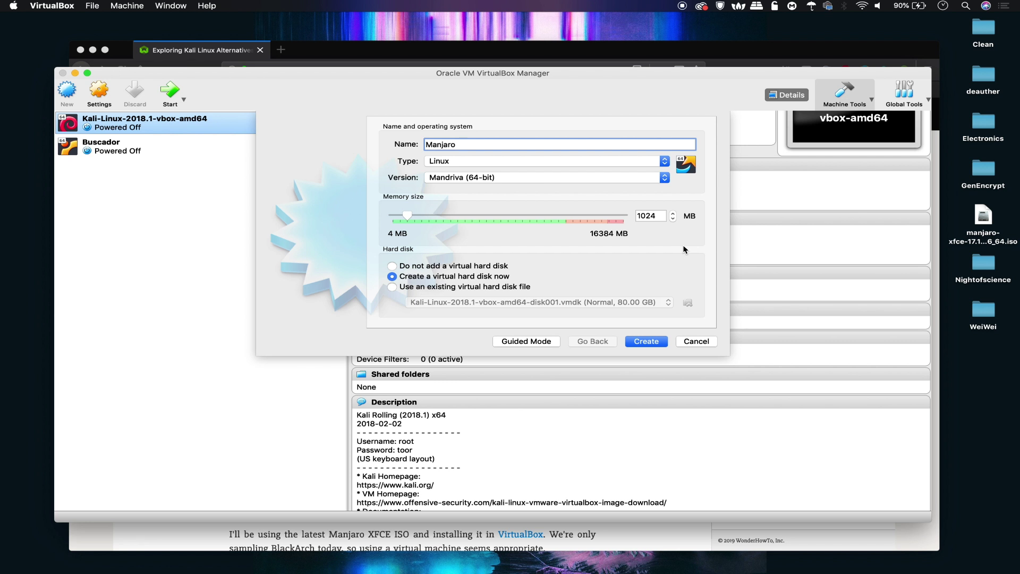
pyautogui.write('Skickar')
pyautogui.moveTo(422, 215); pyautogui.dragTo(522, 214)
pyautogui.click(646, 341)
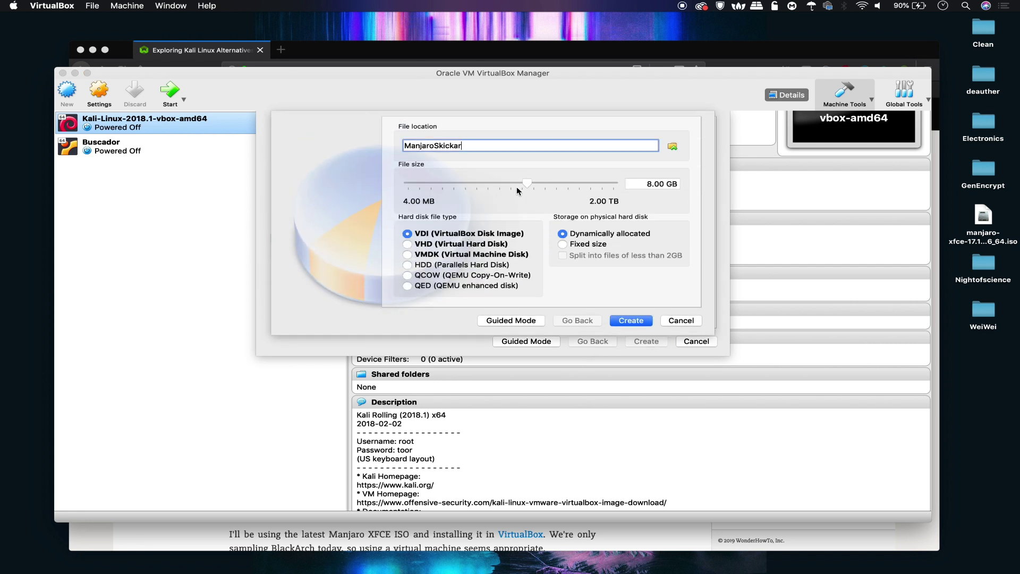
# Step: Give ManjaroSkickar a 49.50 GB dynamically allocated VDI disk and open its Storage settings
pyautogui.moveTo(525, 184); pyautogui.dragTo(553, 185)
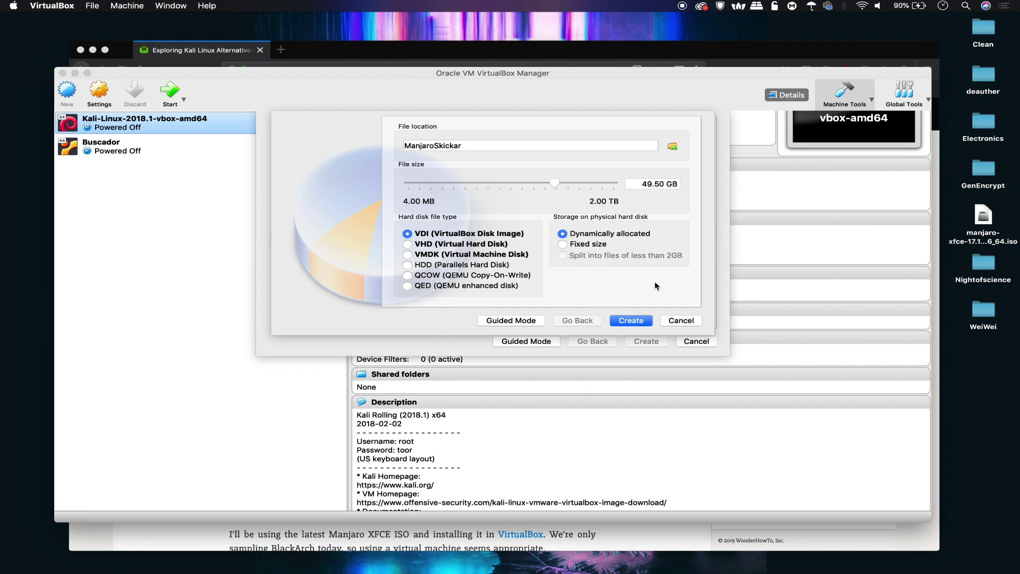
pyautogui.click(627, 320)
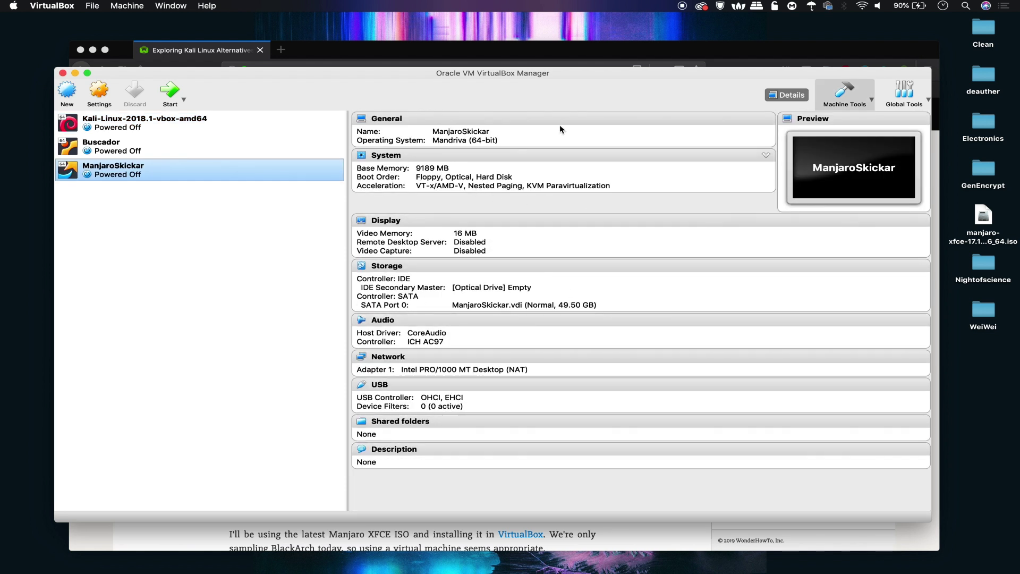
pyautogui.click(99, 91)
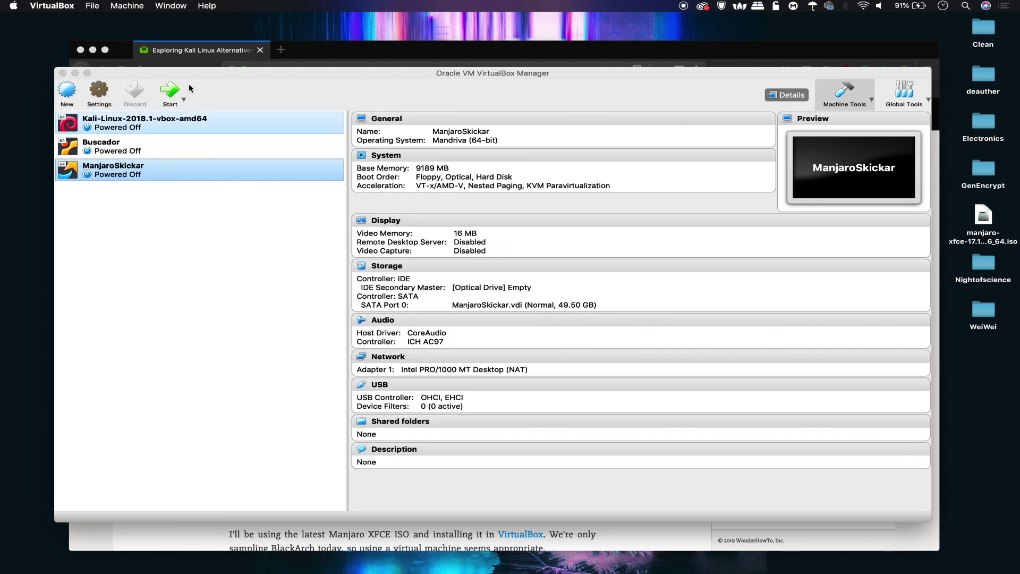
pyautogui.click(414, 171)
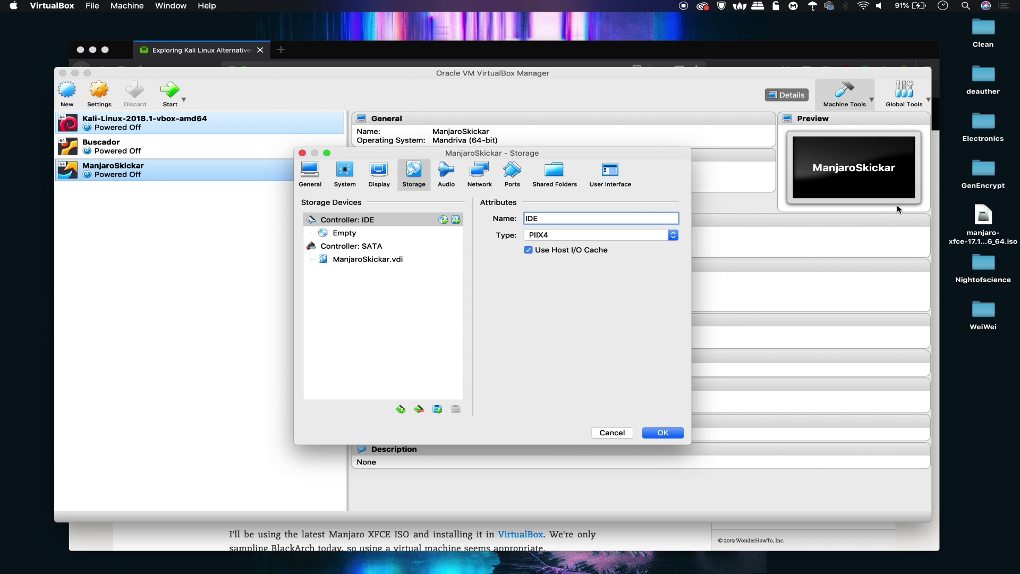
# Step: Attach the Desktop's manjaro-xfce-17.1.1 ISO as an IDE optical drive and save
pyautogui.click(401, 409)
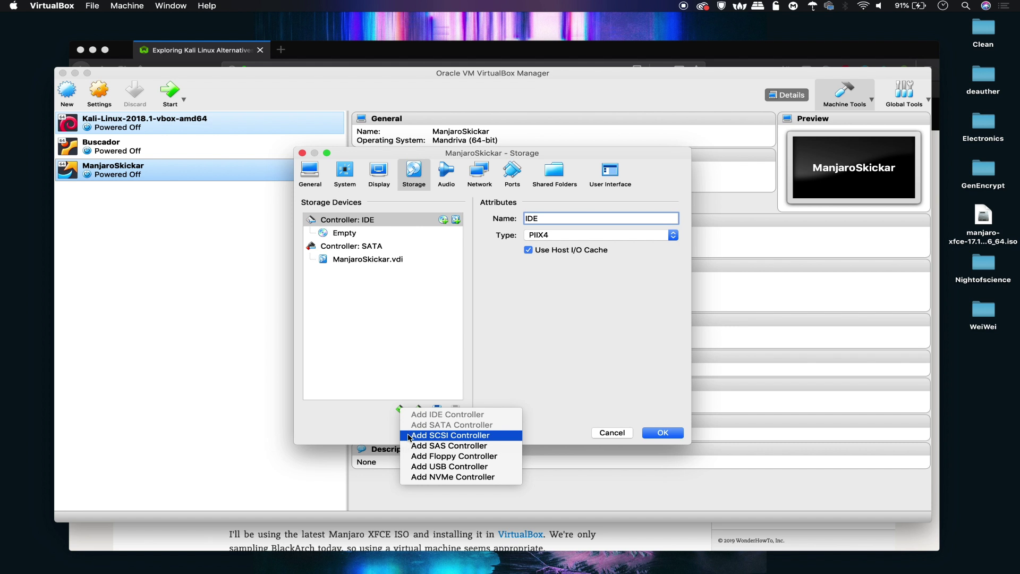
pyautogui.press('Escape')
pyautogui.click(437, 409)
pyautogui.click(470, 418)
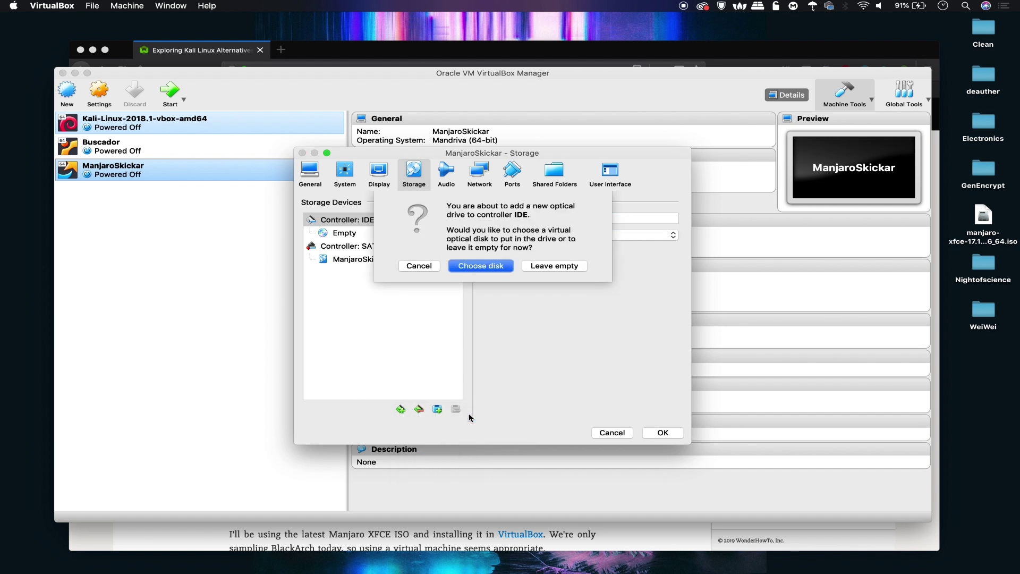
pyautogui.click(479, 269)
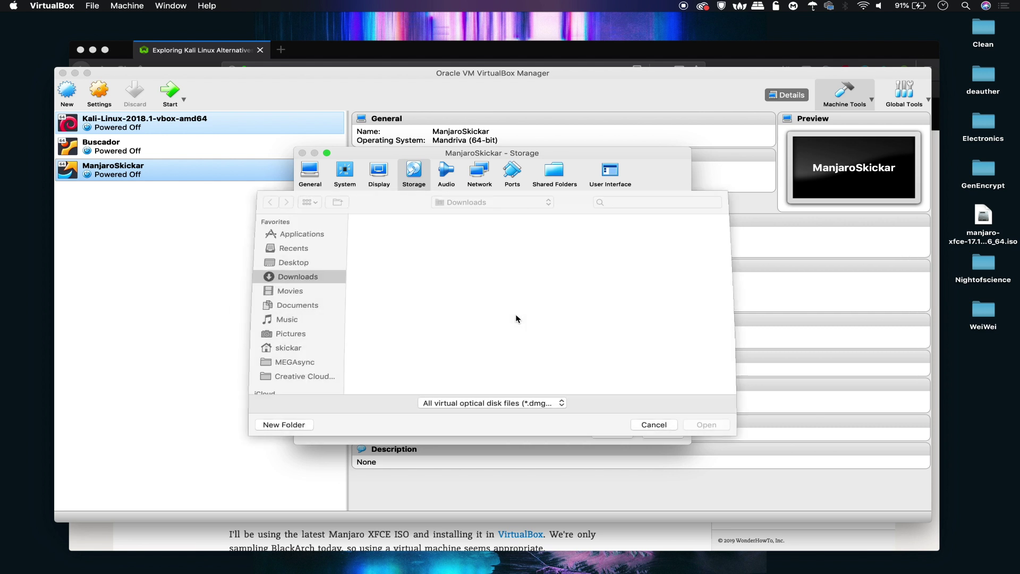
pyautogui.click(290, 248)
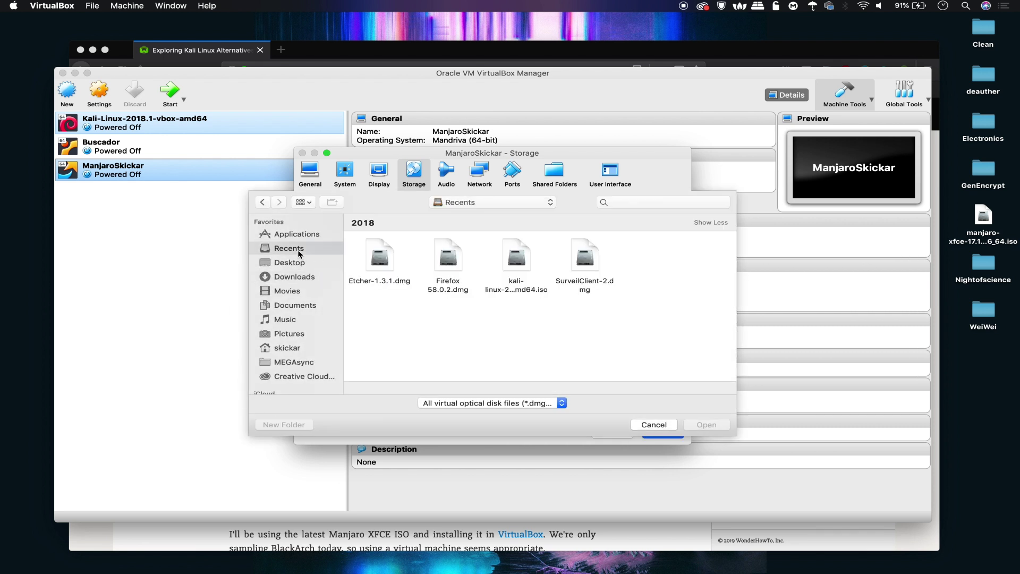
pyautogui.click(301, 264)
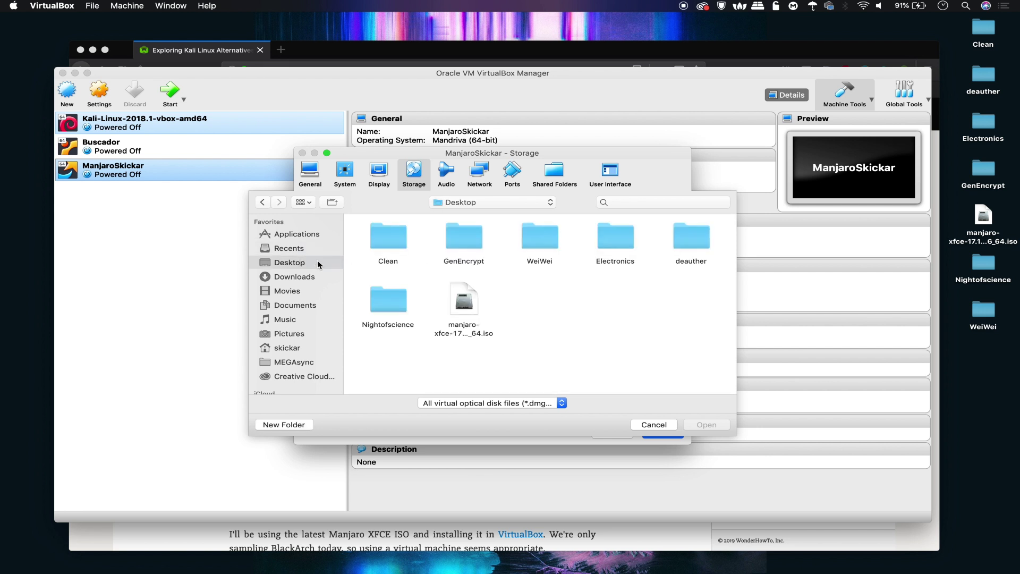
pyautogui.click(462, 296)
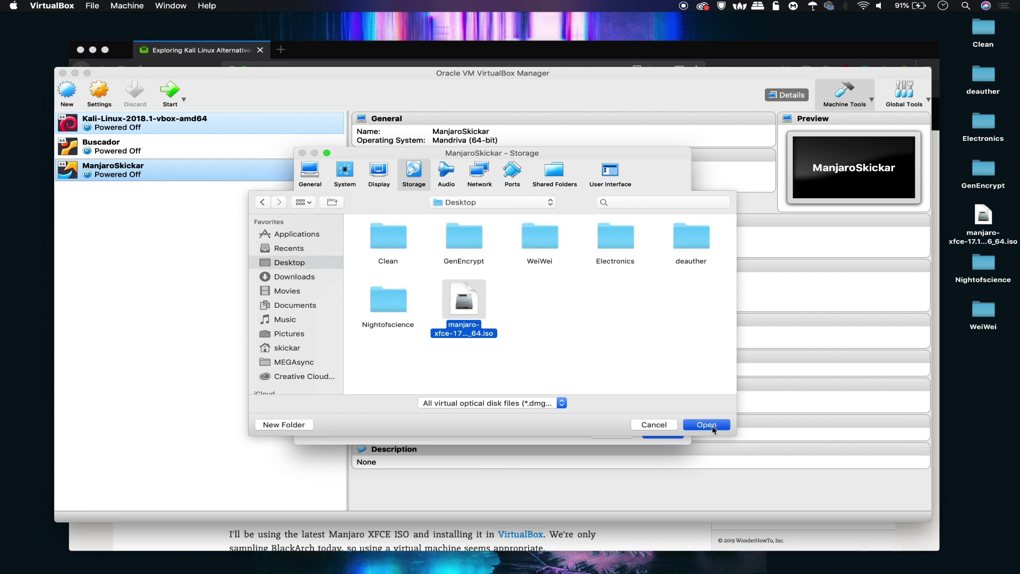
pyautogui.click(706, 424)
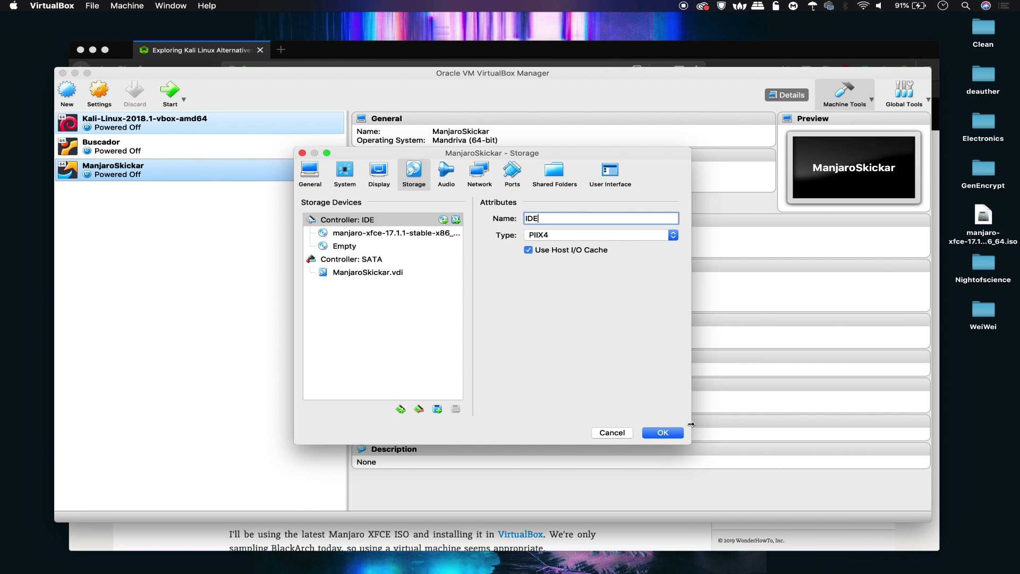
pyautogui.click(662, 432)
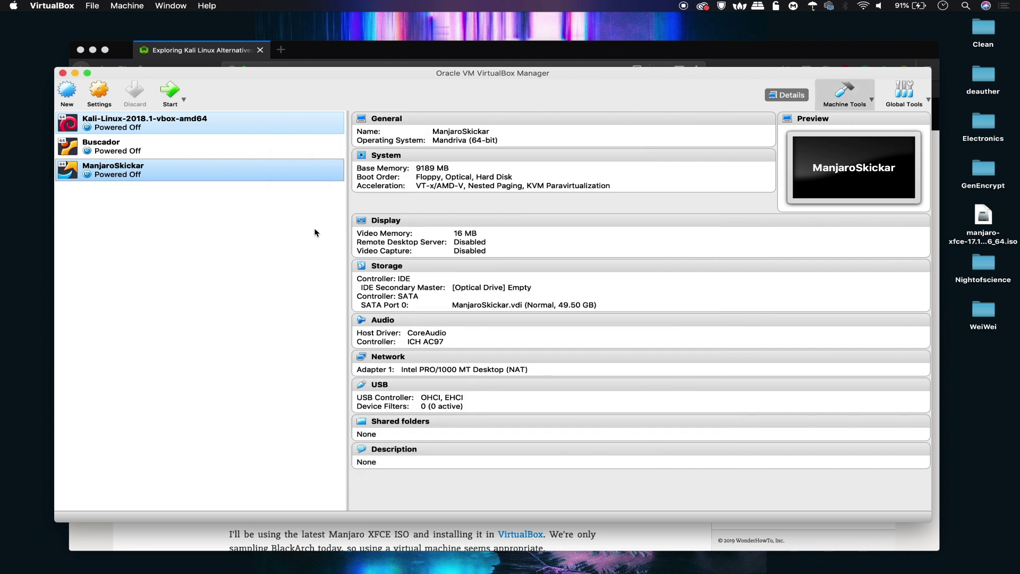
# Step: Start ManjaroSkickar, boot 'Boot: Manjaro.x86_64 xfce', dismiss the notices, and launch the installer
pyautogui.click(170, 91)
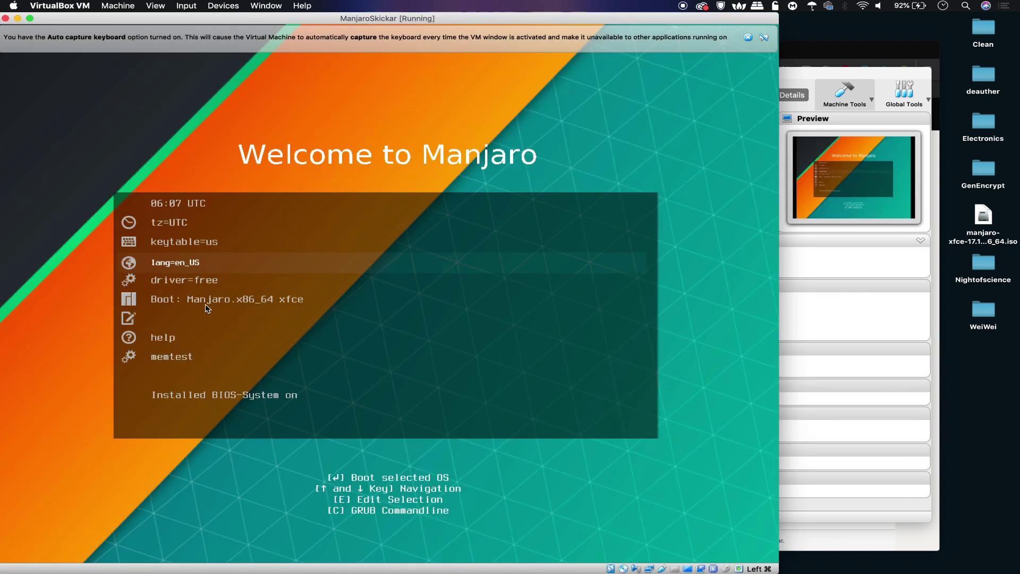
pyautogui.press('Down')
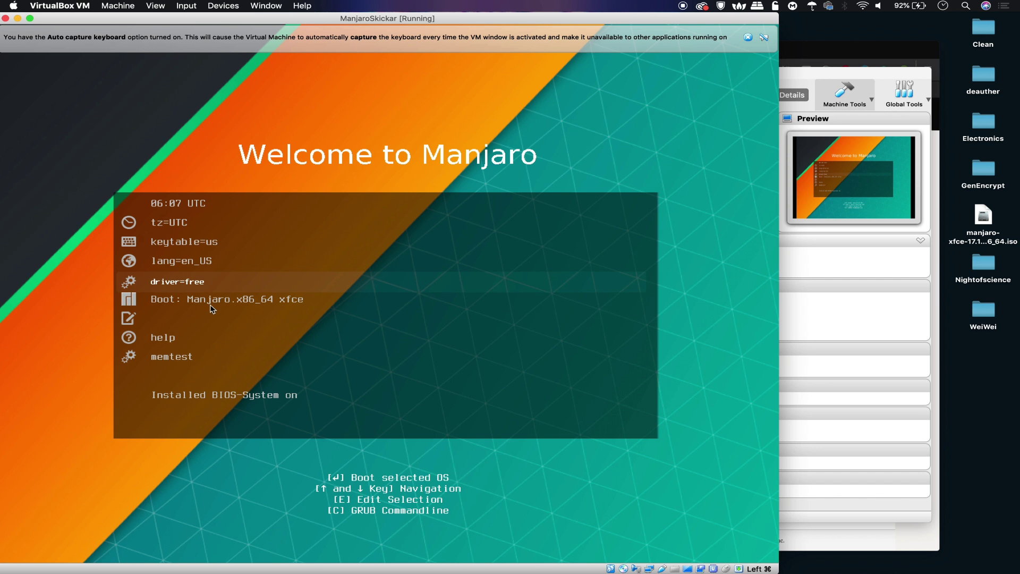
pyautogui.press('Down')
pyautogui.press('Return')
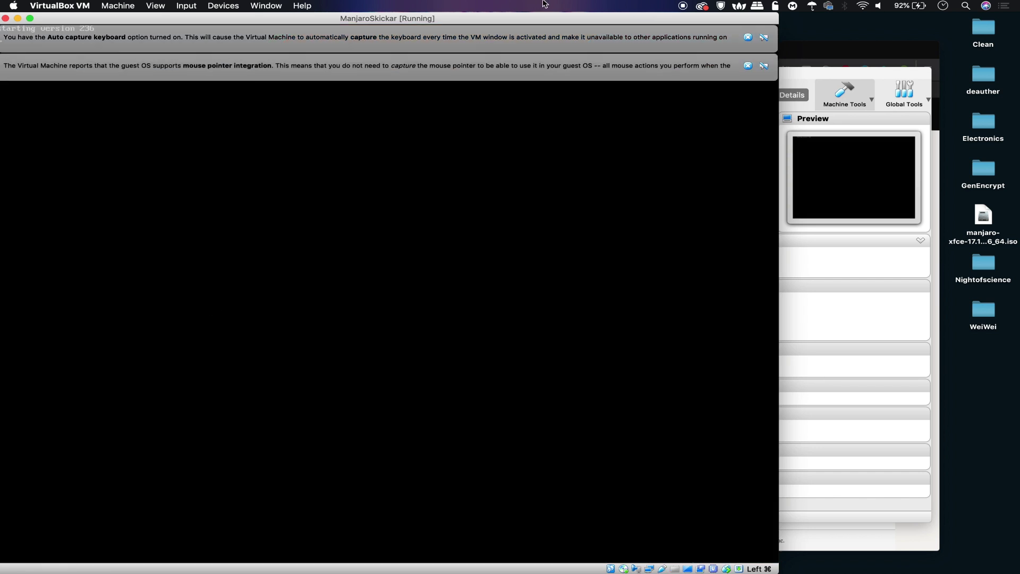
pyautogui.click(747, 39)
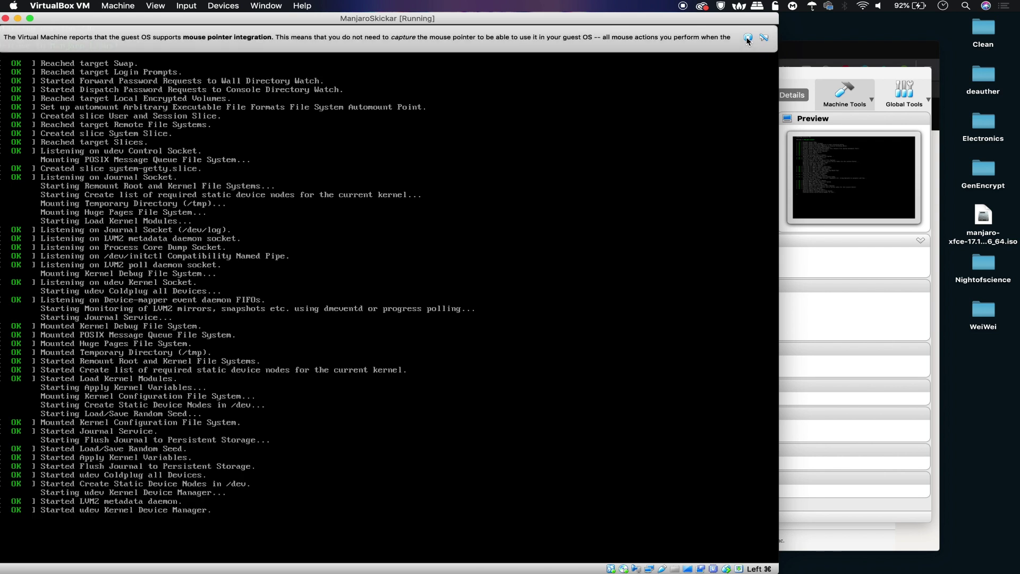
pyautogui.click(748, 38)
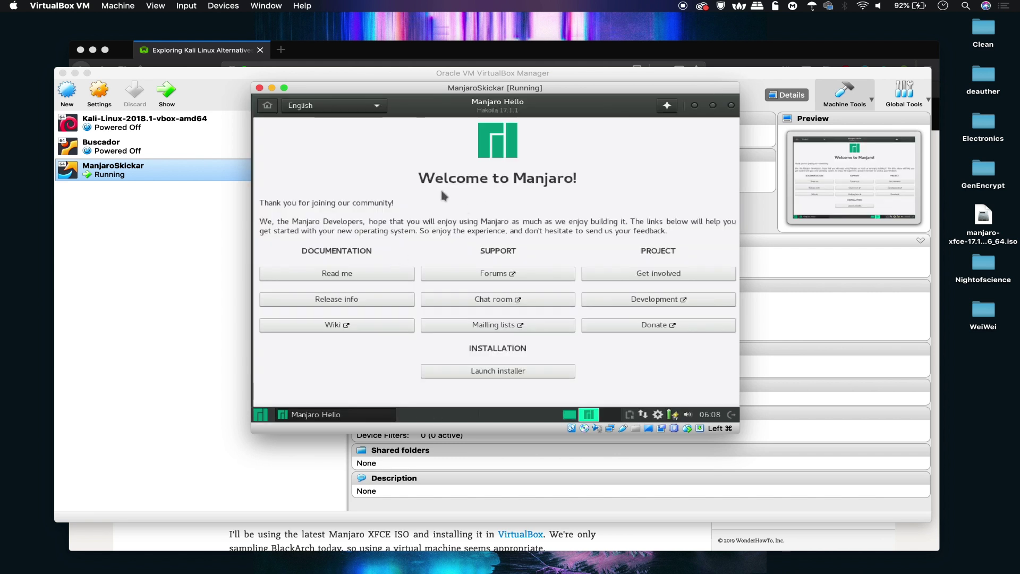
pyautogui.click(504, 372)
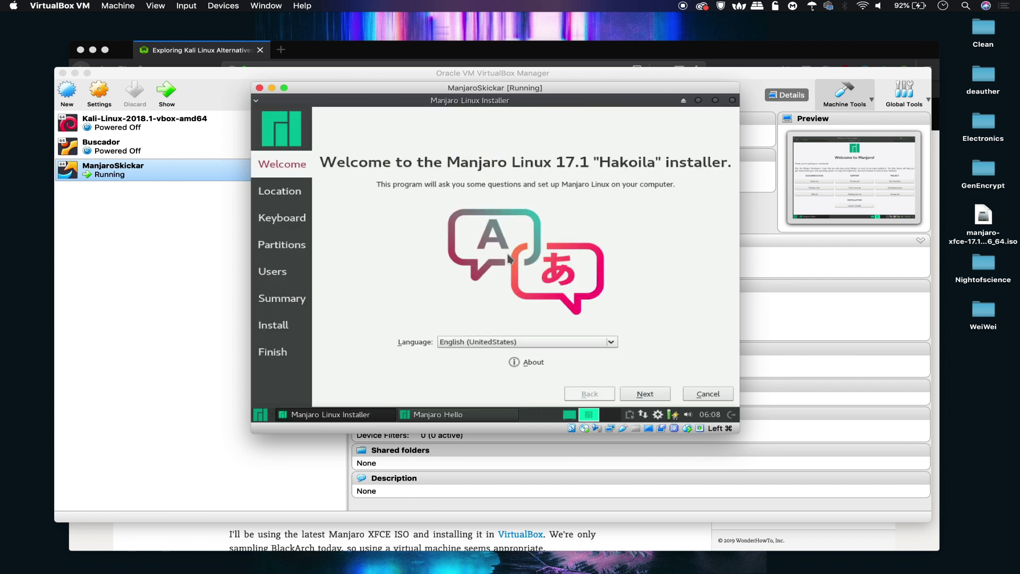
# Step: Accept default language, location and keyboard, and choose to erase the whole disk
pyautogui.click(644, 394)
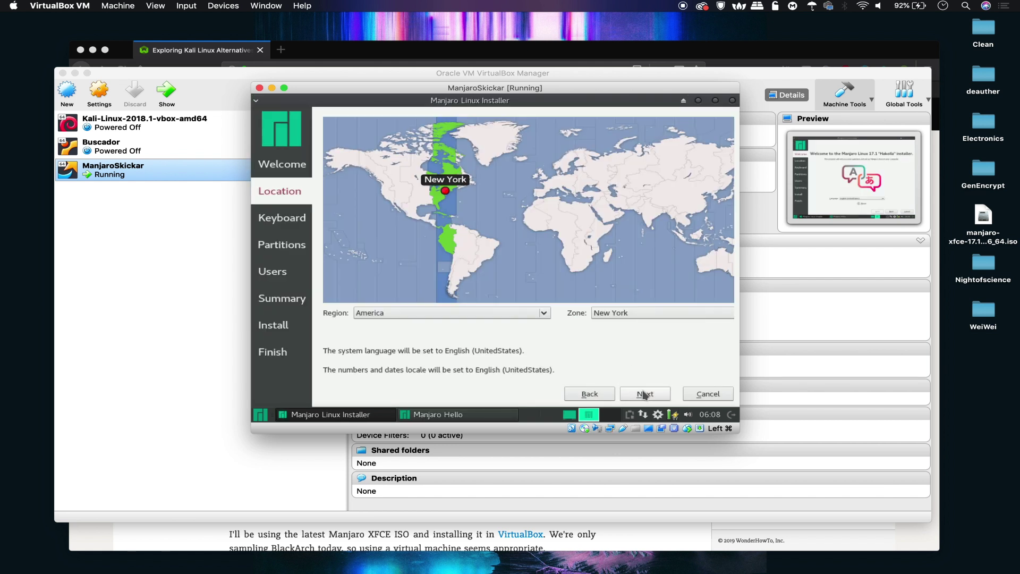
pyautogui.click(643, 394)
pyautogui.click(644, 394)
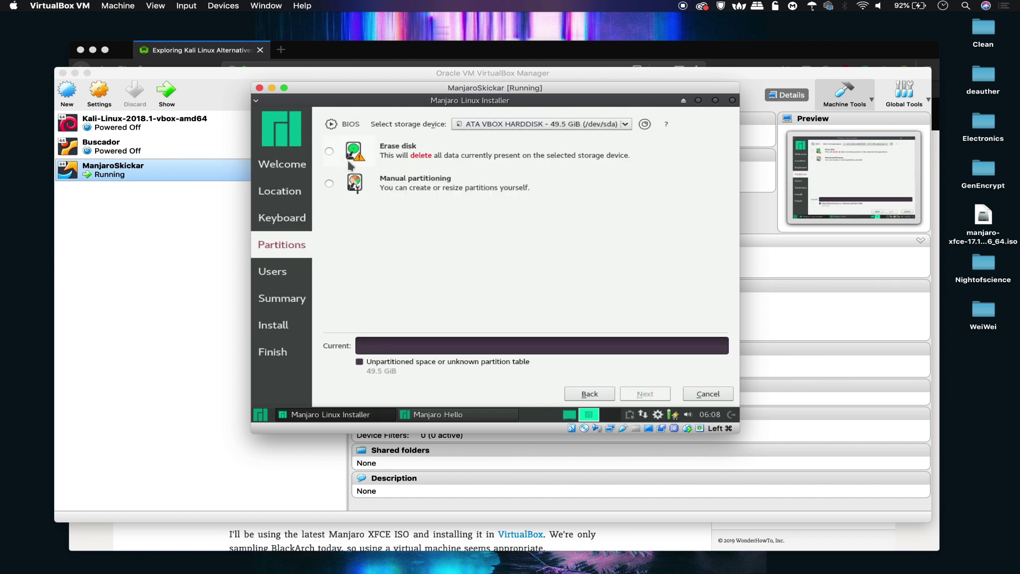
pyautogui.click(330, 150)
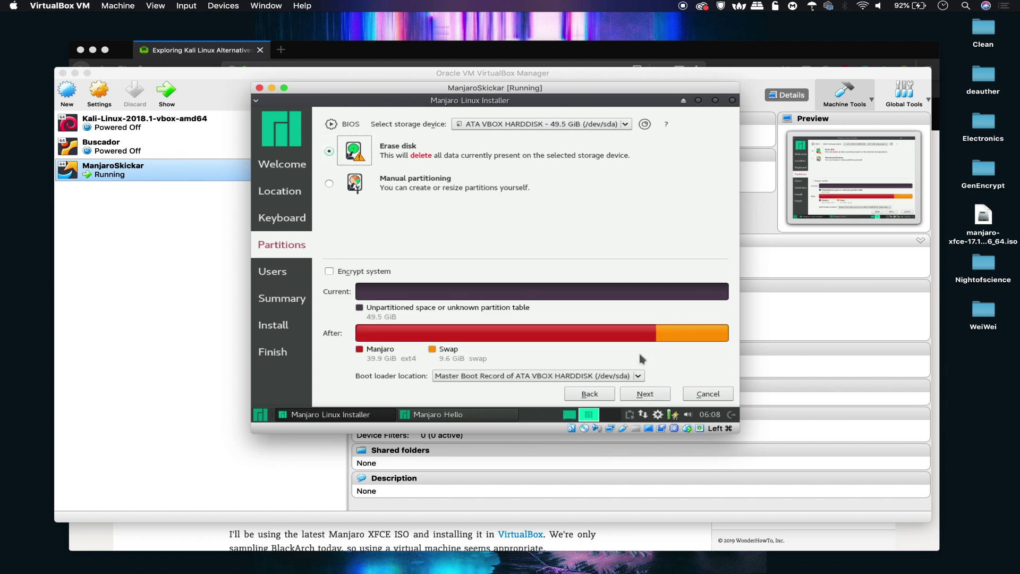
pyautogui.click(645, 395)
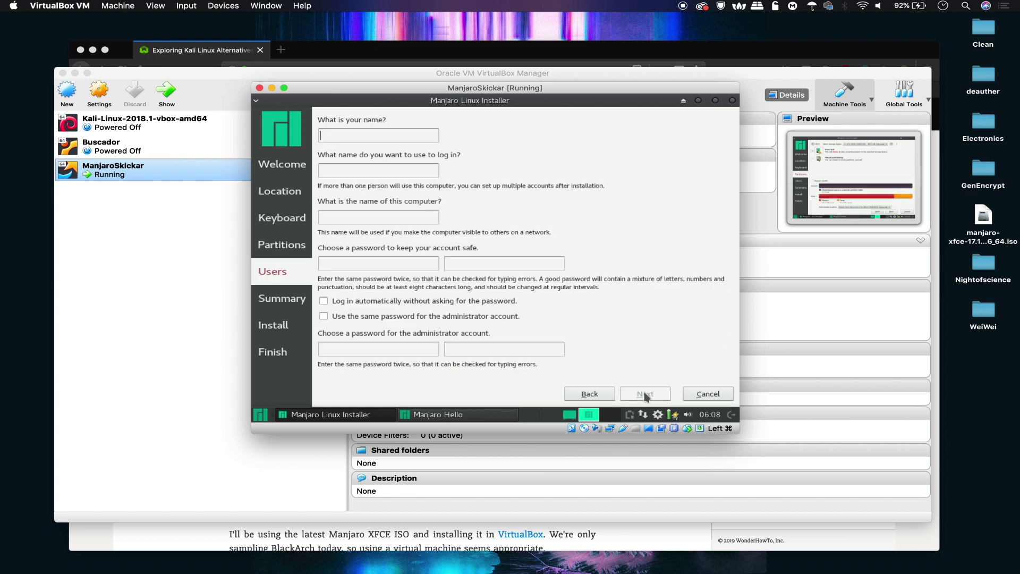
# Step: Enter the account name, login and password with auto-login and shared admin password, then start installing
pyautogui.press('Tab')
pyautogui.press('Tab')
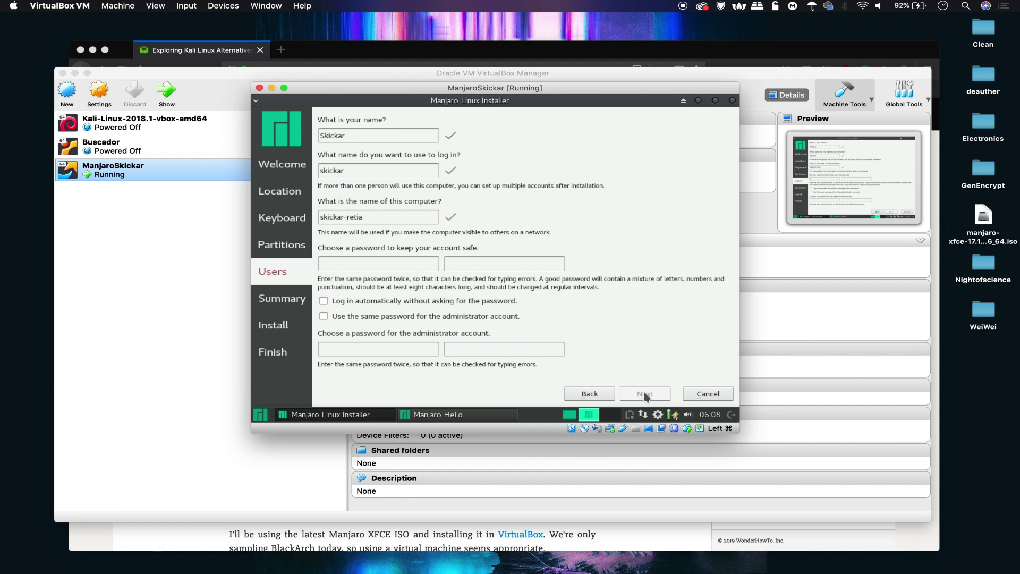
pyautogui.press('Tab')
pyautogui.click(324, 301)
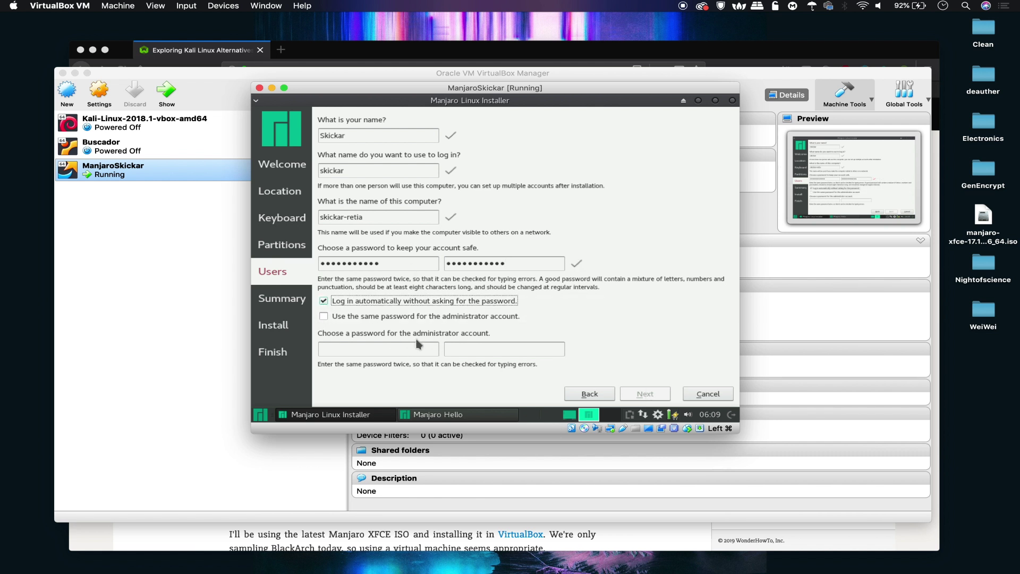
pyautogui.click(324, 316)
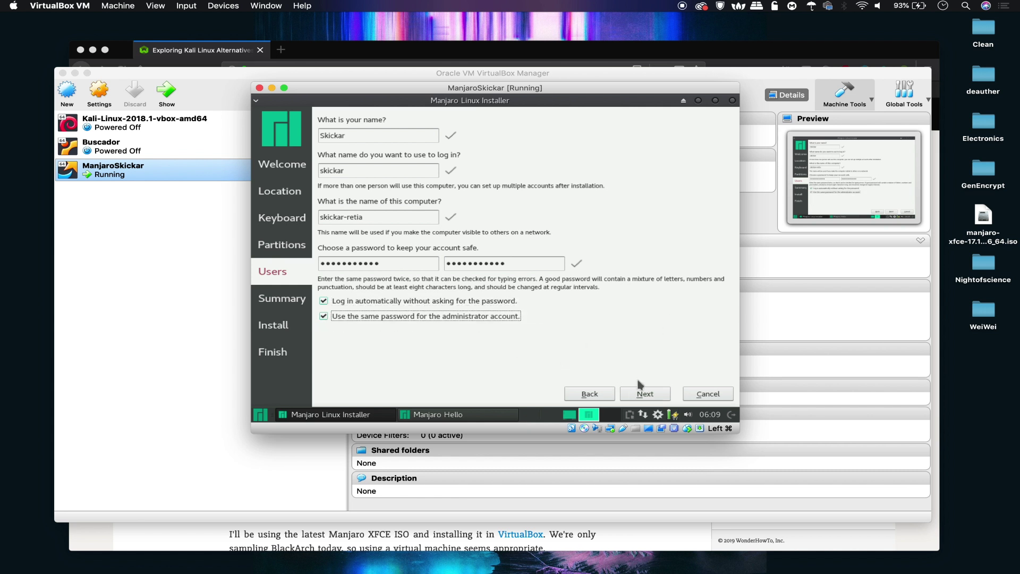
pyautogui.click(651, 395)
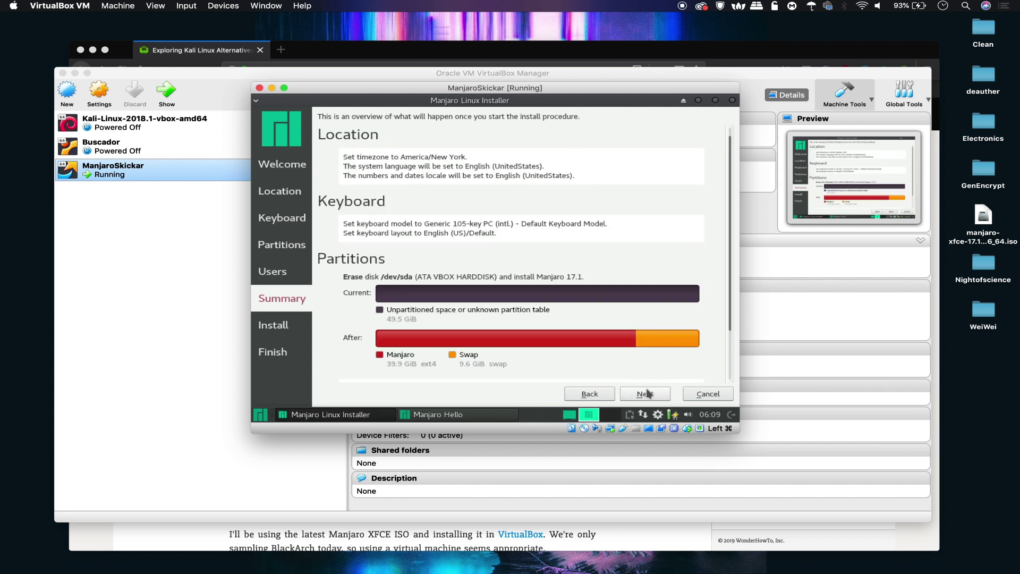
pyautogui.click(655, 394)
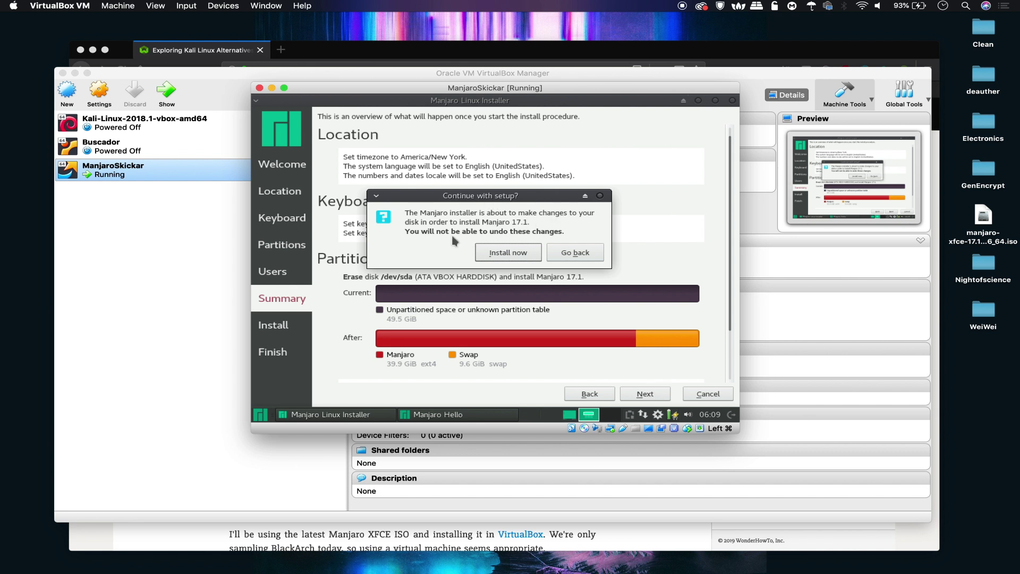
# Step: Confirm Install now and, once 'All done.' appears, close the installer with Done
pyautogui.click(509, 253)
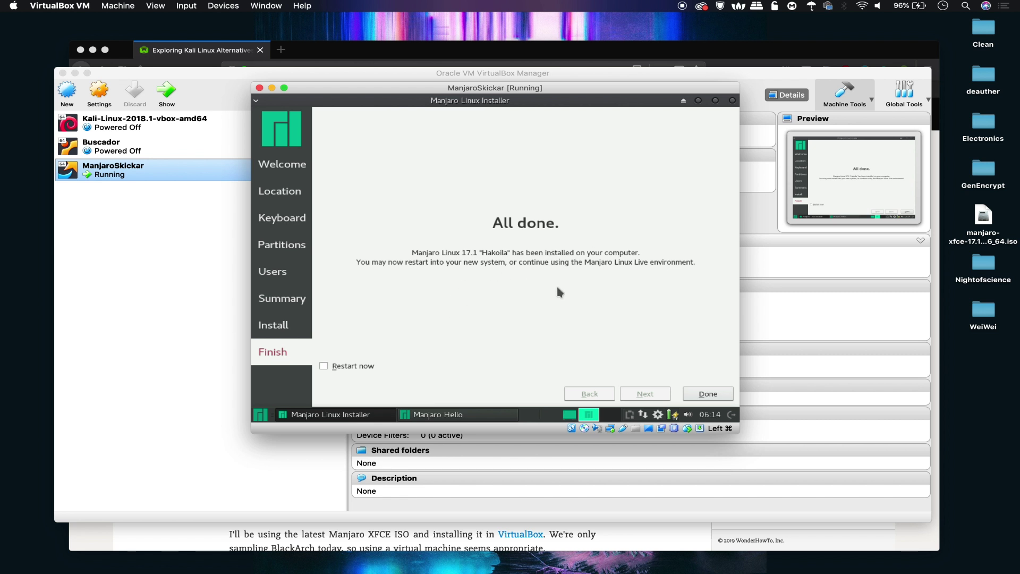
pyautogui.click(708, 394)
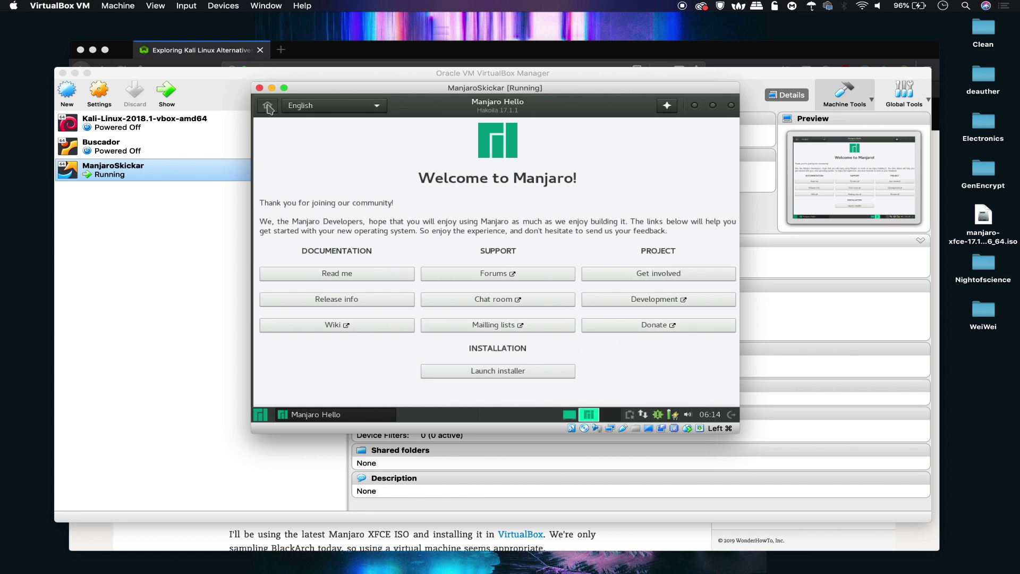
# Step: Open a terminal in the live session and run 'shutdown now' to power off ManjaroSkickar
pyautogui.click(262, 415)
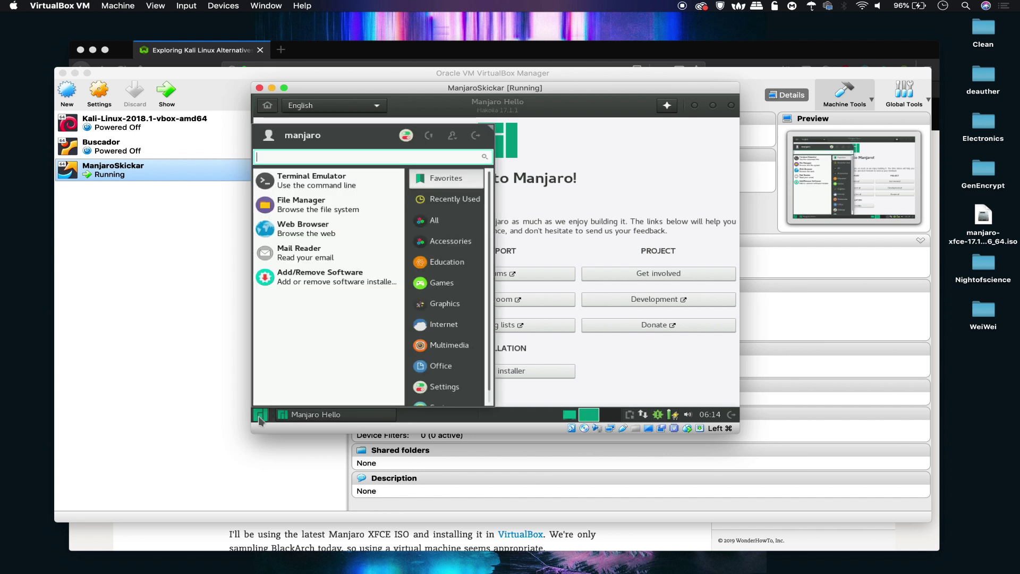
pyautogui.click(326, 176)
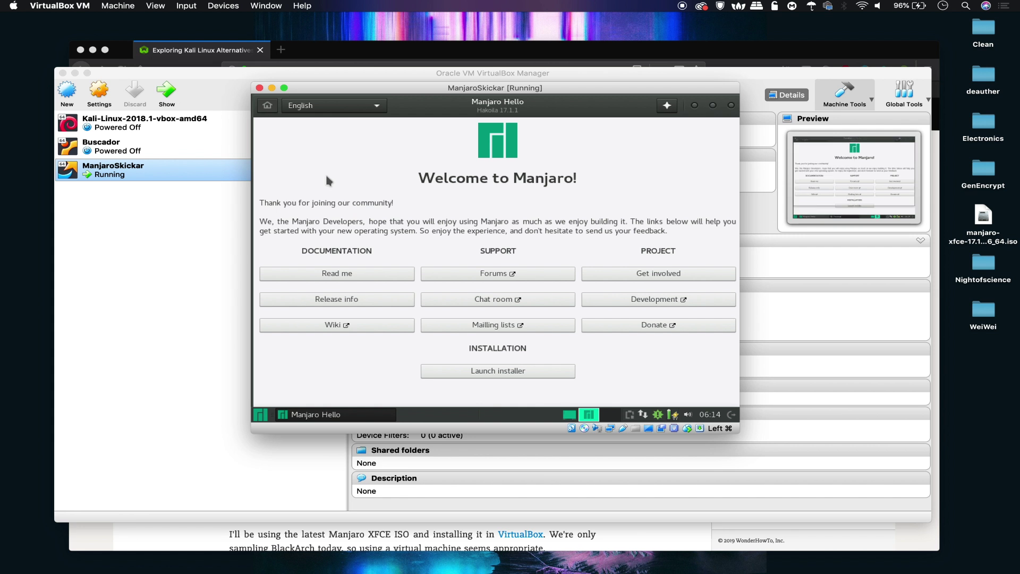
pyautogui.write('shut')
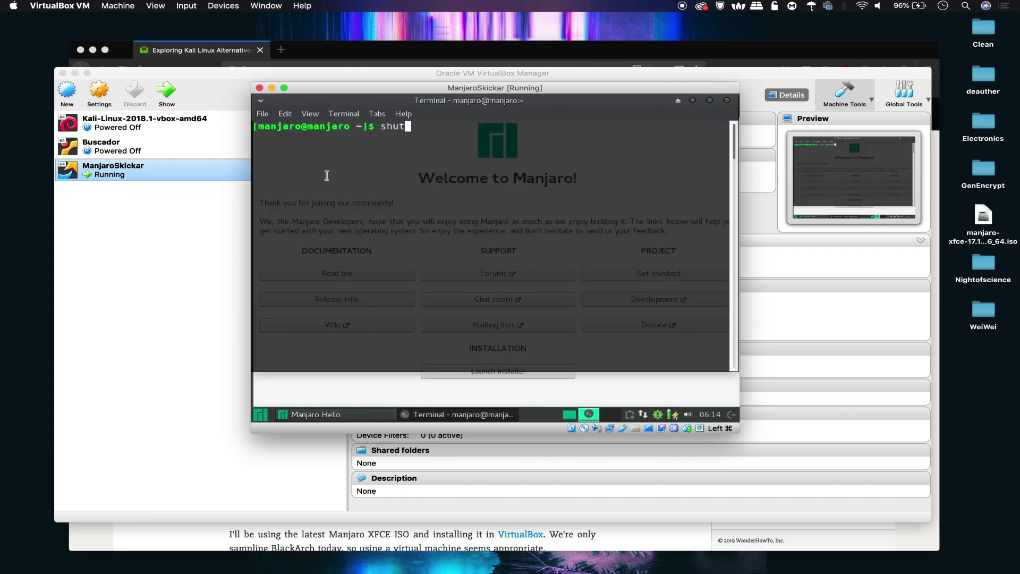
pyautogui.write('down now')
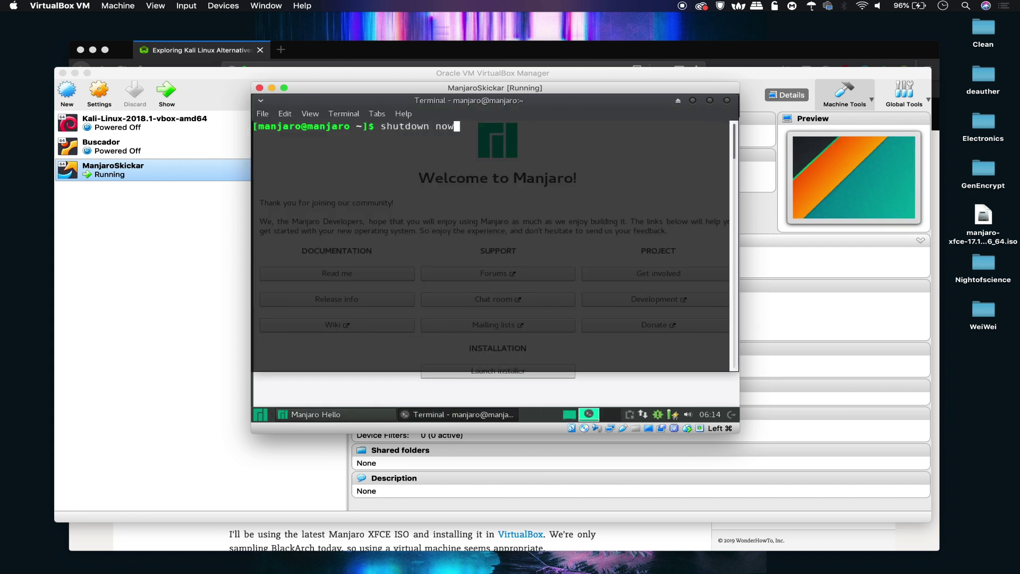
pyautogui.press('Return')
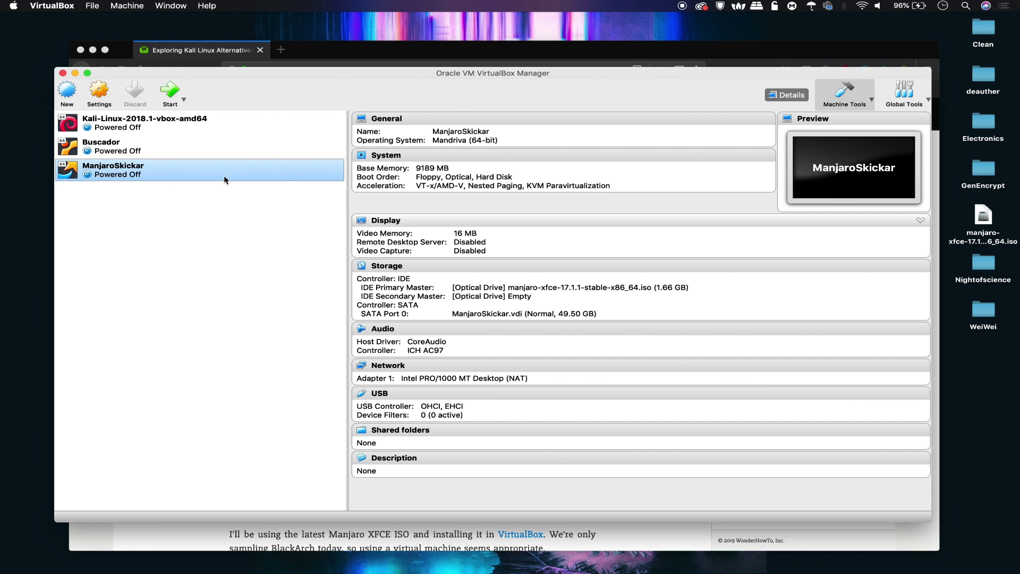
# Step: Power off the rebooting ManjaroSkickar machine and open its Settings window
pyautogui.doubleClick(207, 171)
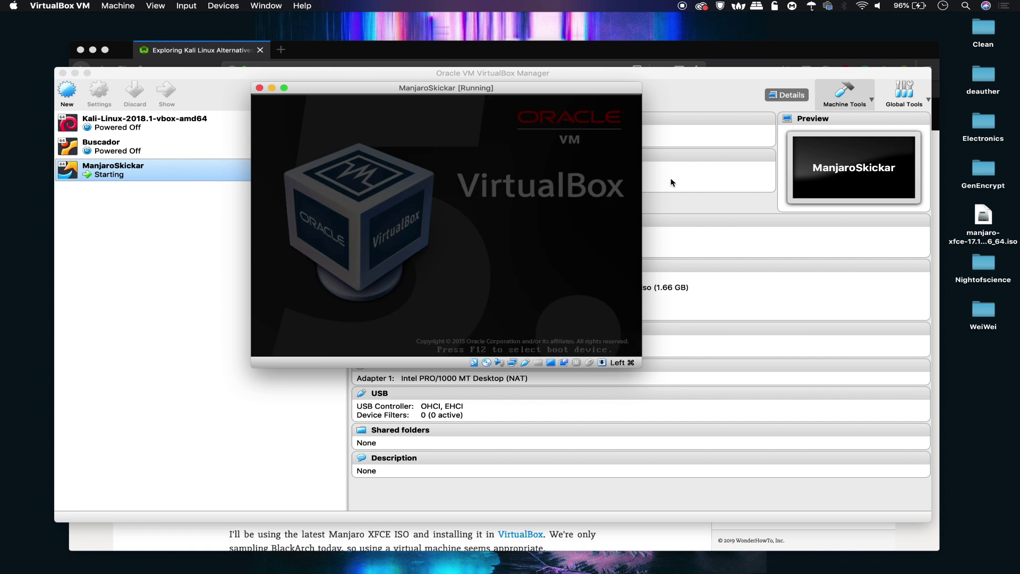
pyautogui.click(259, 88)
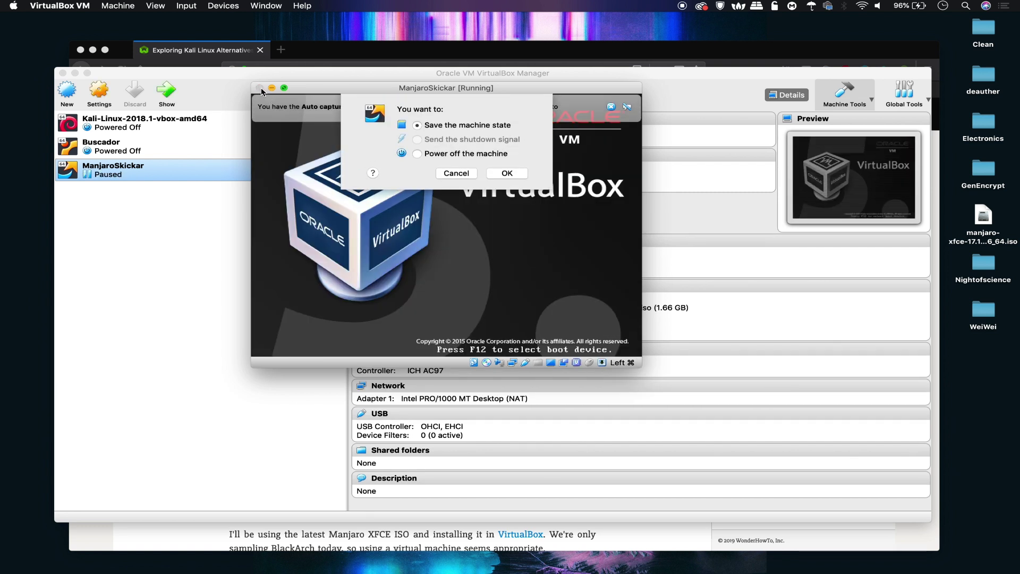
pyautogui.click(440, 155)
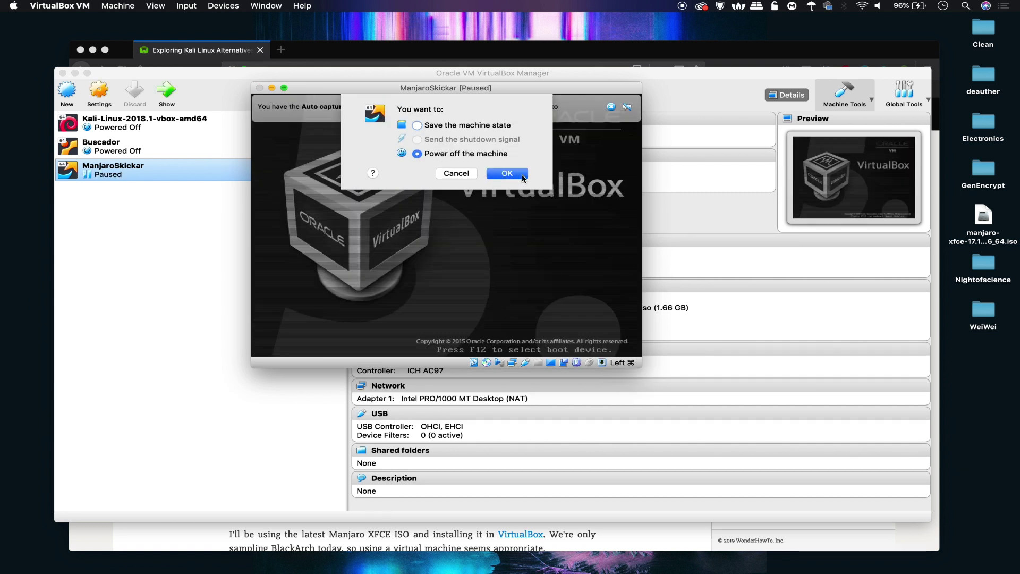
pyautogui.click(522, 174)
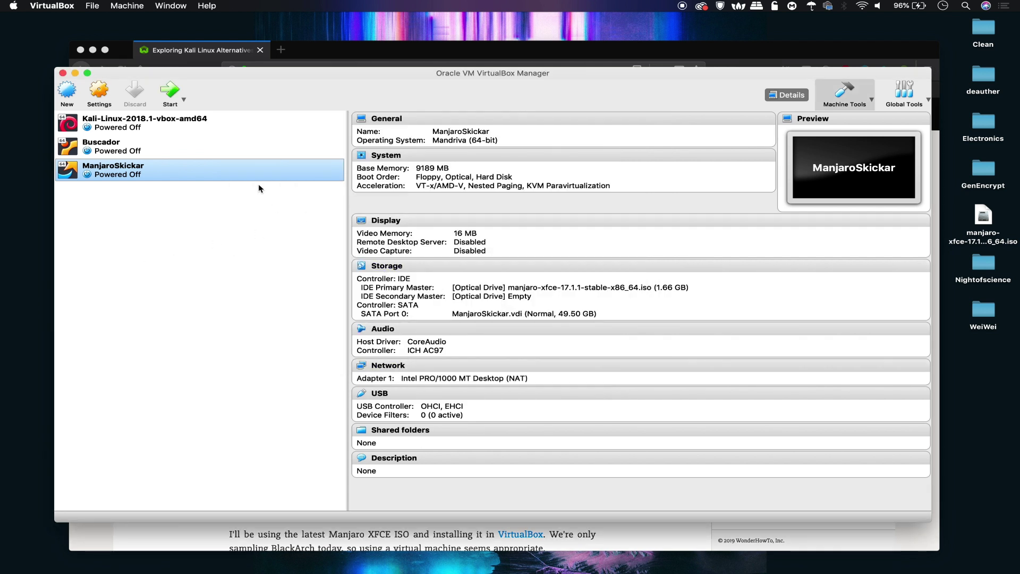
pyautogui.click(100, 97)
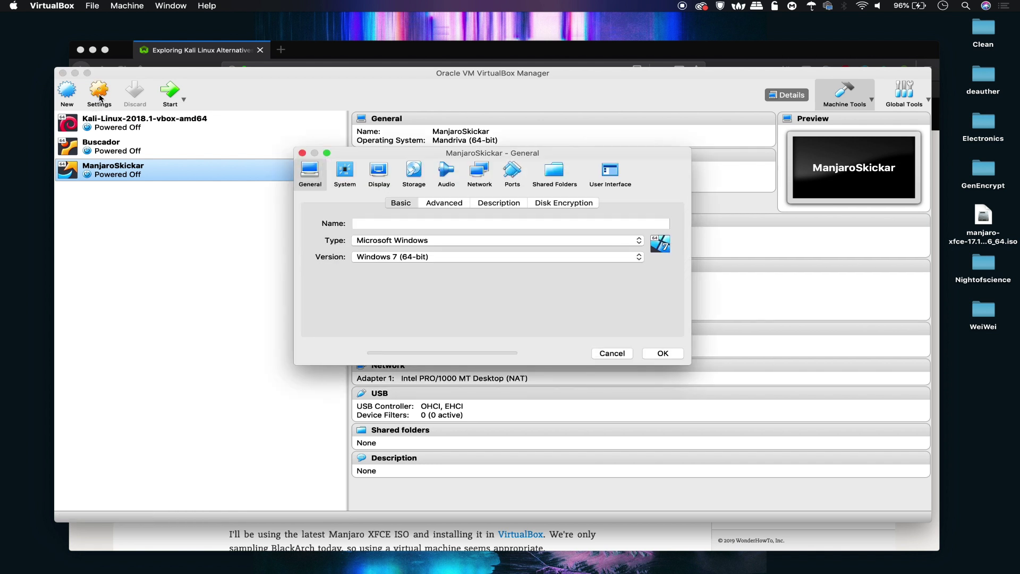
# Step: Remove the manjaro-xfce ISO attachment under Storage, save, and start ManjaroSkickar again
pyautogui.click(415, 171)
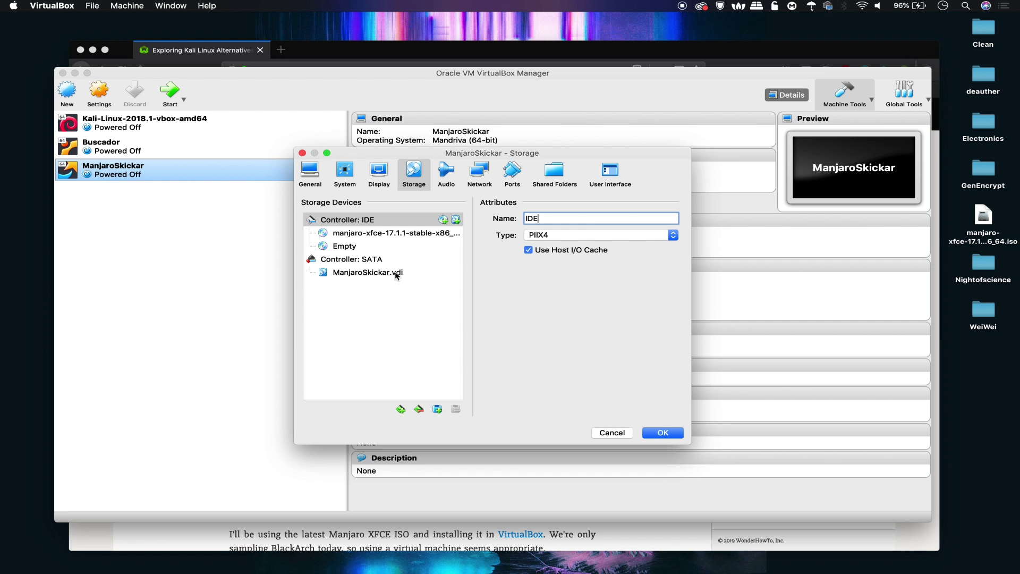
pyautogui.click(384, 235)
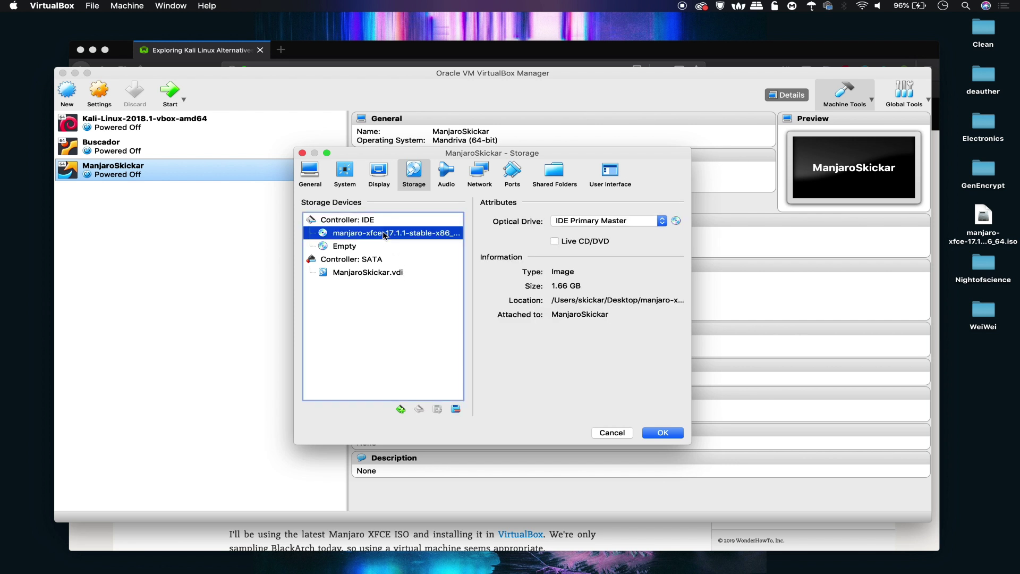
pyautogui.click(456, 410)
pyautogui.click(664, 432)
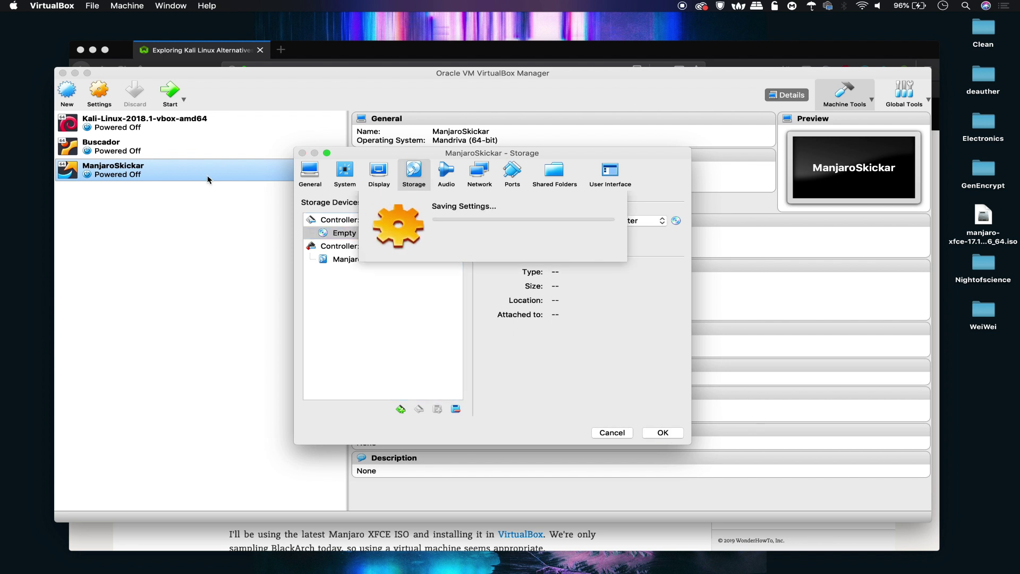
pyautogui.click(170, 93)
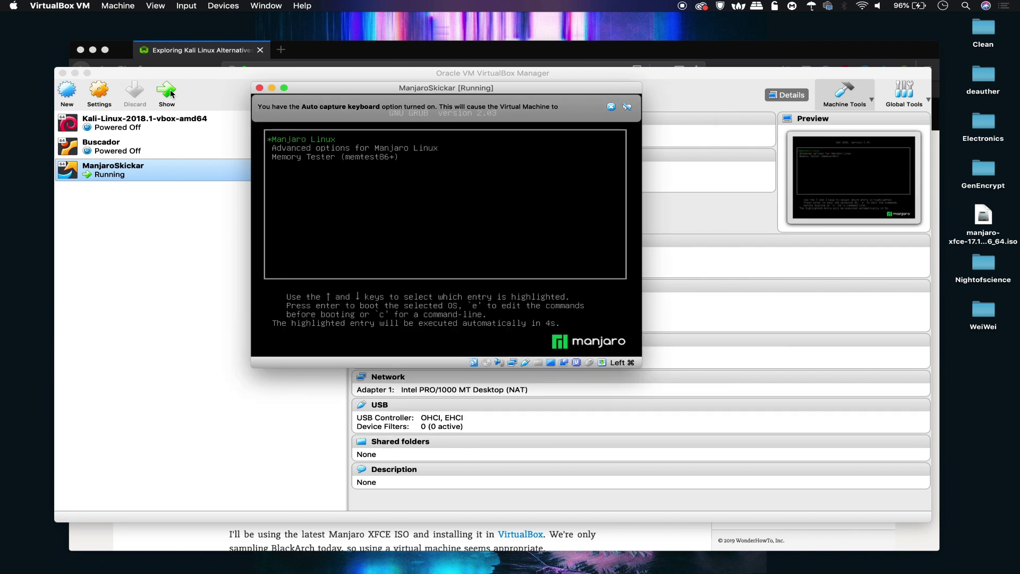
# Step: Boot 'Manjaro Linux' from GRUB, dismiss the VirtualBox notices, and close Manjaro Hello
pyautogui.press('Return')
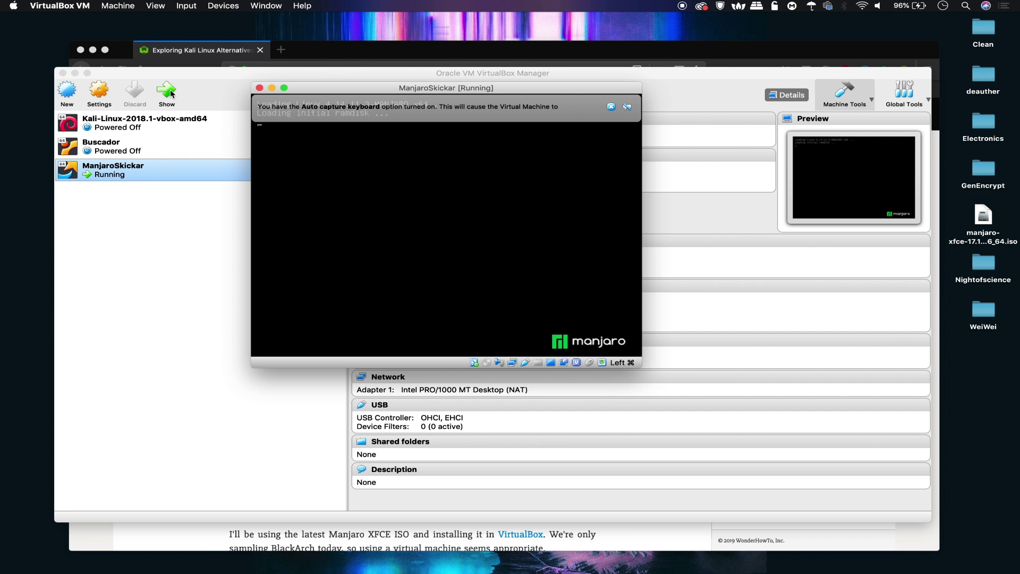
pyautogui.click(611, 107)
pyautogui.click(612, 107)
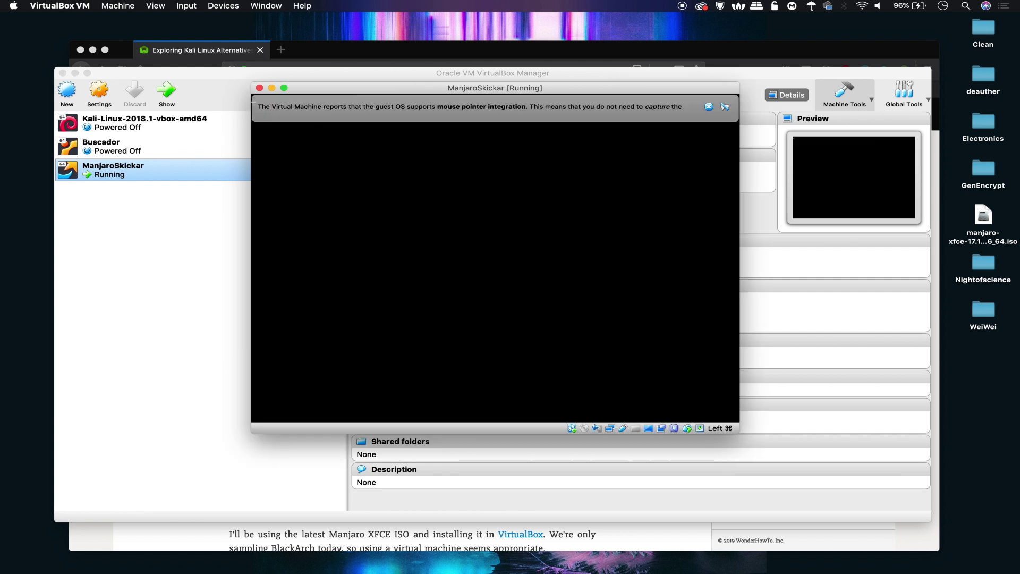
pyautogui.click(708, 107)
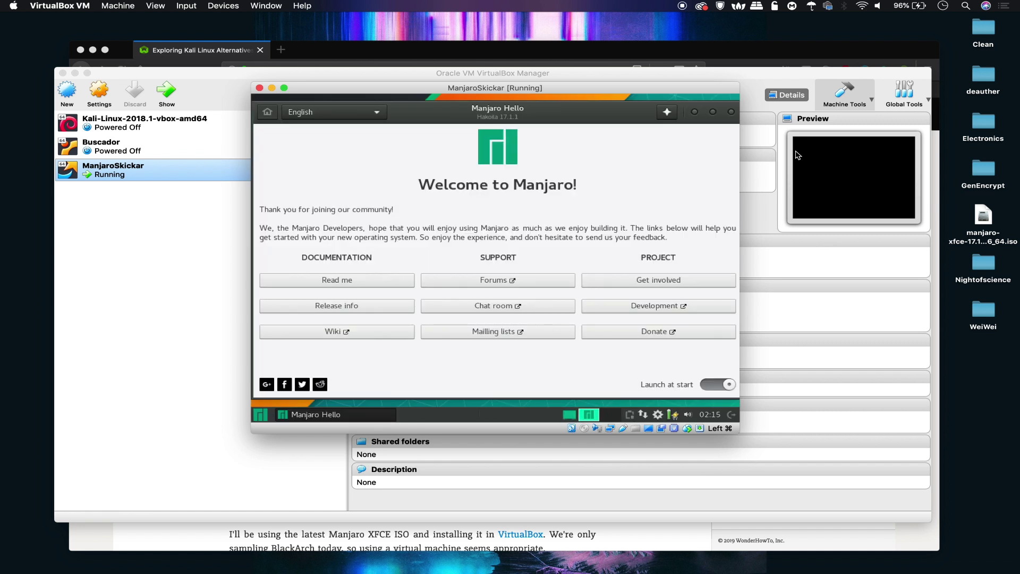
pyautogui.click(731, 112)
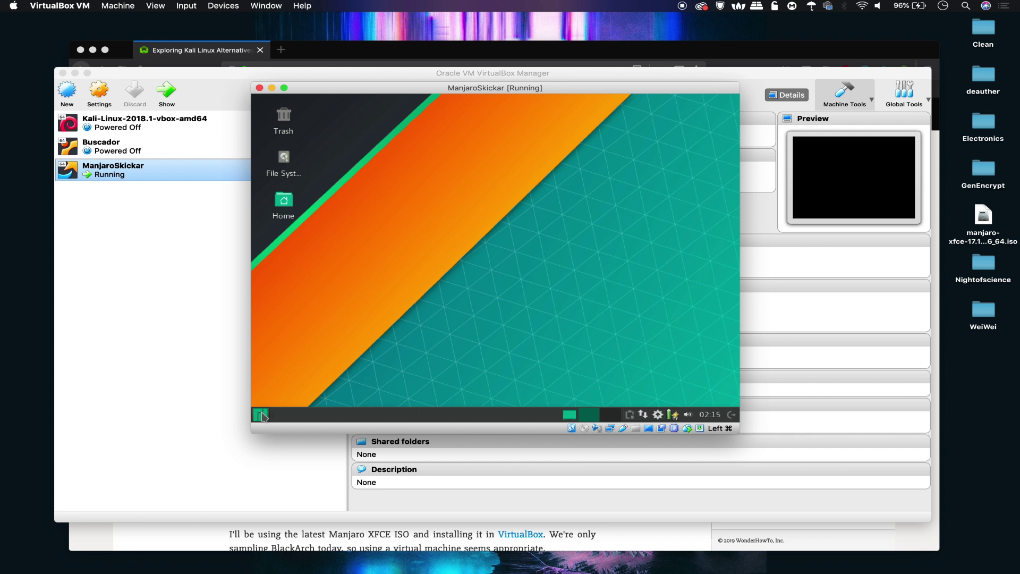
# Step: Open a terminal and run 'pacman -S aircrack-ng' without root privileges
pyautogui.click(262, 416)
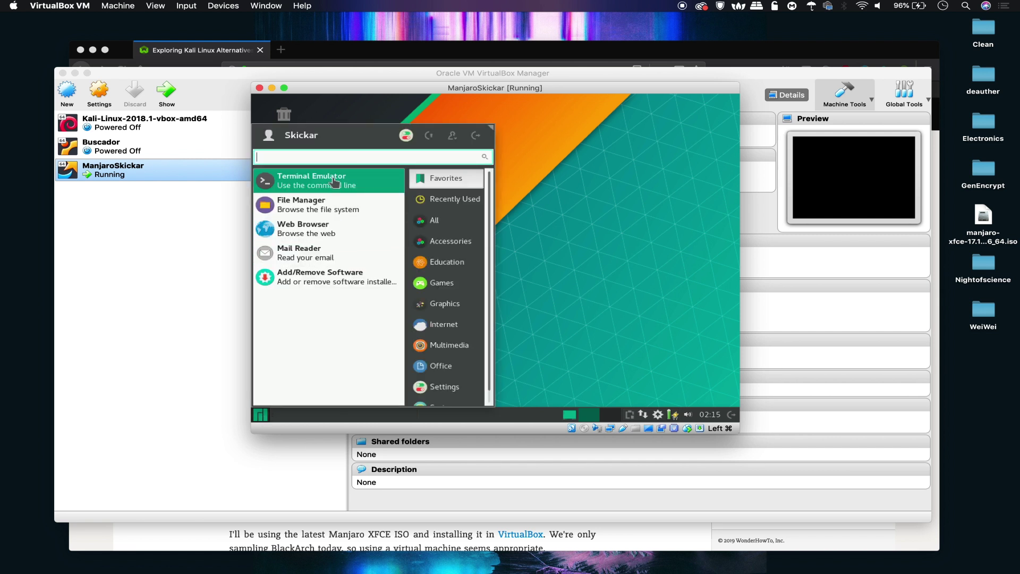
pyautogui.click(333, 183)
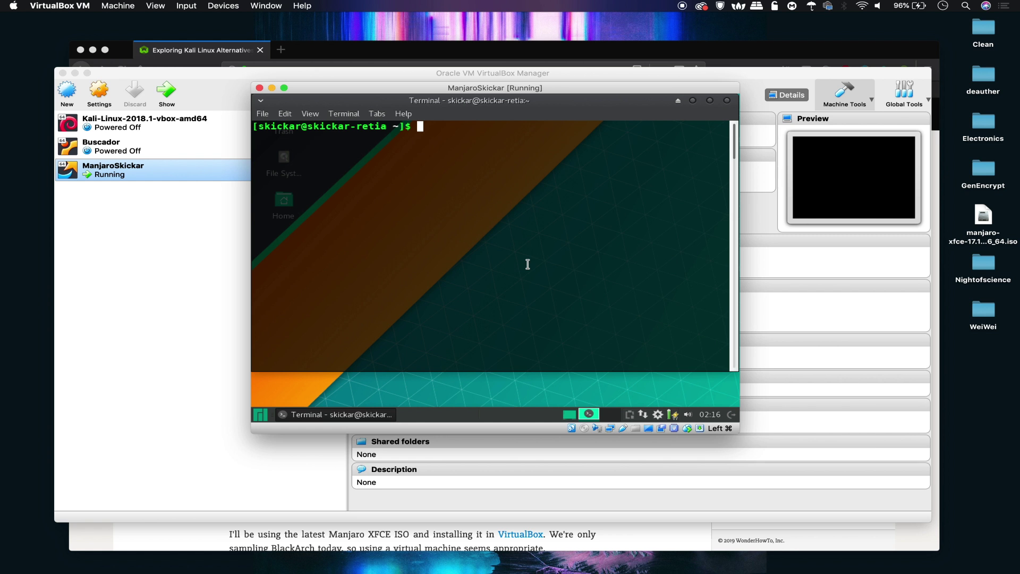
pyautogui.write('apt-instal')
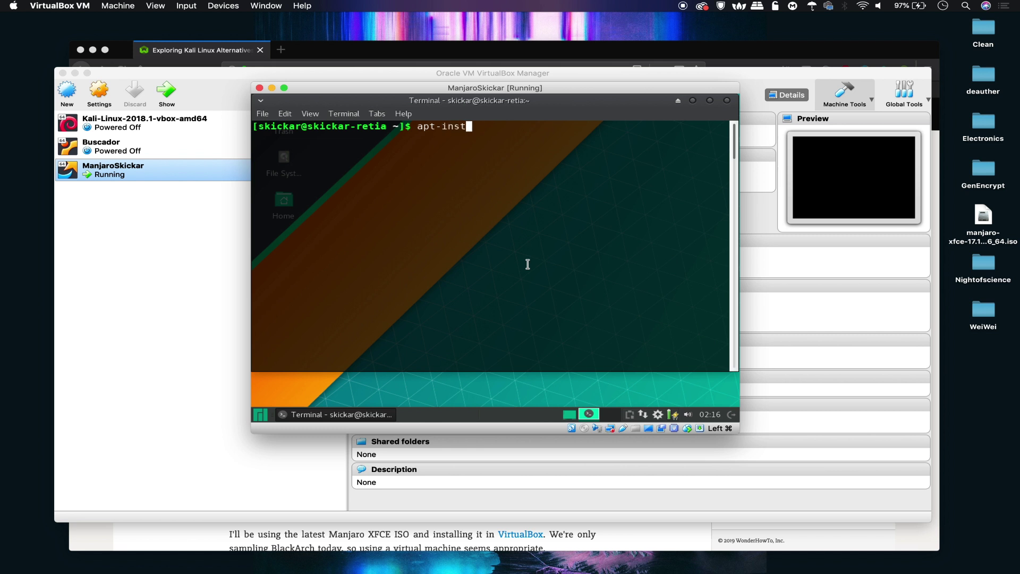
pyautogui.press('BackSpace')
pyautogui.press('BackSpace')
pyautogui.press('BackSpace')
pyautogui.press('BackSpace')
pyautogui.press('BackSpace')
pyautogui.press('BackSpace')
pyautogui.press('BackSpace')
pyautogui.press('BackSpace')
pyautogui.press('BackSpace')
pyautogui.press('BackSpace')
pyautogui.write('pacman ')
pyautogui.write('-S ')
pyautogui.write('air')
pyautogui.write('ca')
pyautogui.write('rck')
pyautogui.write('-ng')
pyautogui.press('Return')
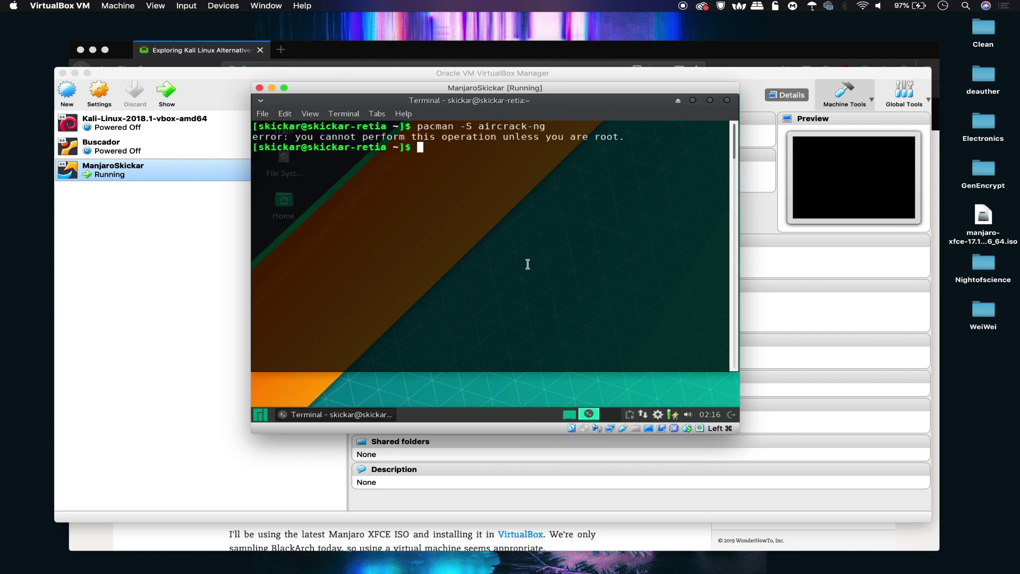
# Step: Rerun the install as 'sudo pacman -S aircrack-ng' and enter the account password
pyautogui.press('Up')
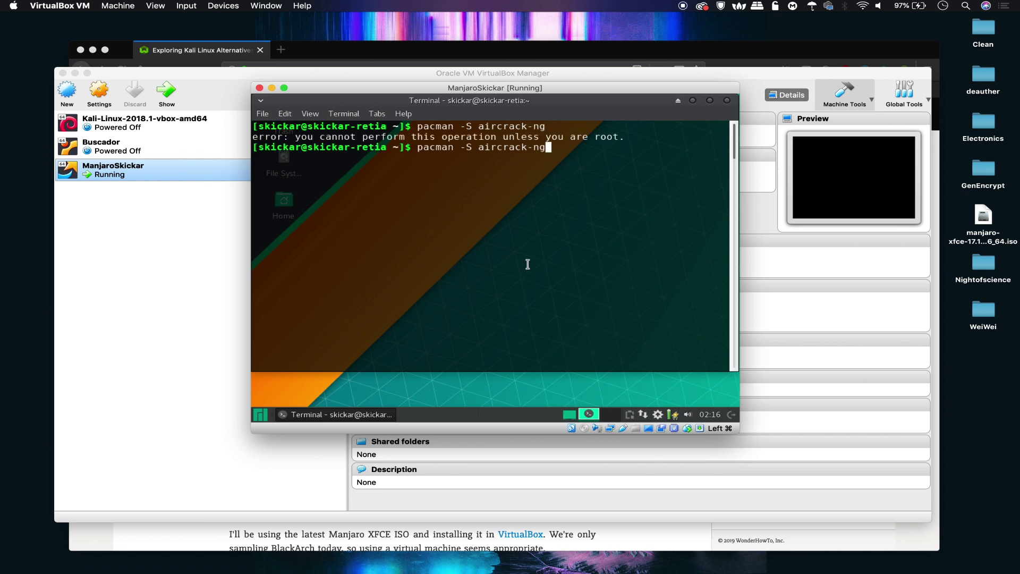
pyautogui.press('Left')
pyautogui.press('Left')
pyautogui.press('Left')
pyautogui.press('Left')
pyautogui.press('Left')
pyautogui.press('Left')
pyautogui.press('Left')
pyautogui.press('Left')
pyautogui.press('Left')
pyautogui.press('Left')
pyautogui.press('Left')
pyautogui.press('Left')
pyautogui.press('Left')
pyautogui.press('Left')
pyautogui.press('Left')
pyautogui.press('Left')
pyautogui.press('Left')
pyautogui.press('Left')
pyautogui.press('Left')
pyautogui.press('Left')
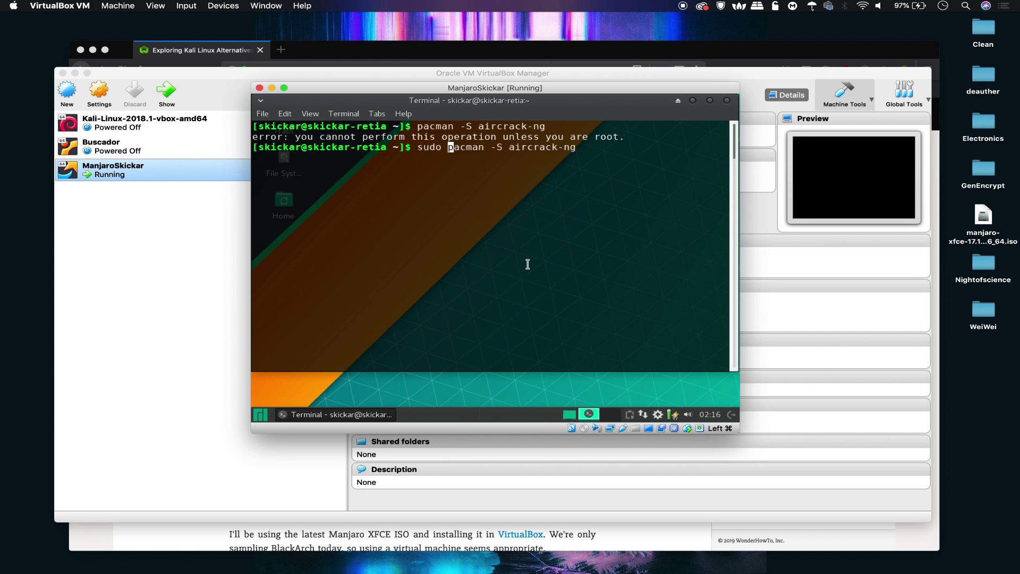
pyautogui.press('Return')
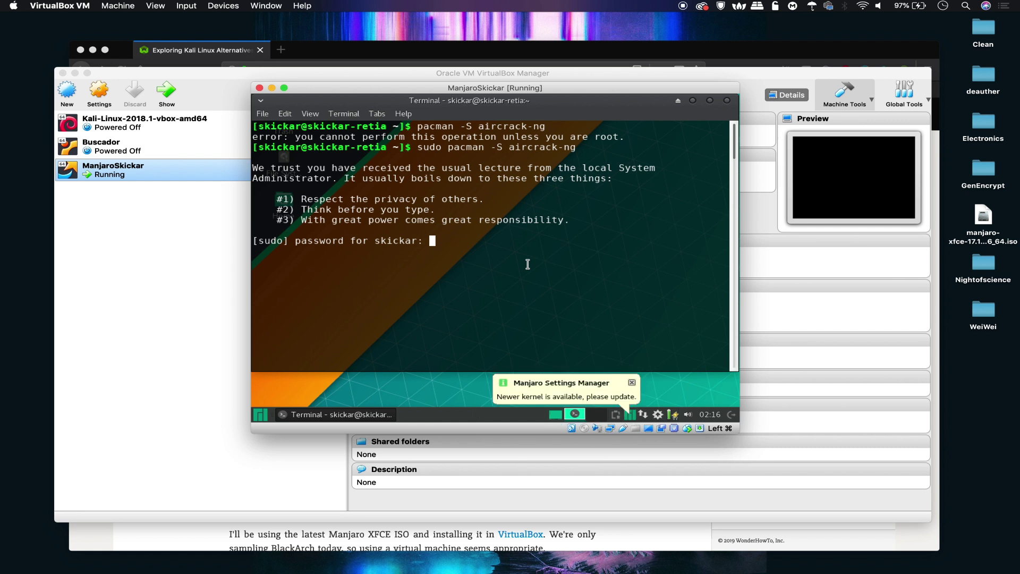
pyautogui.press('Return')
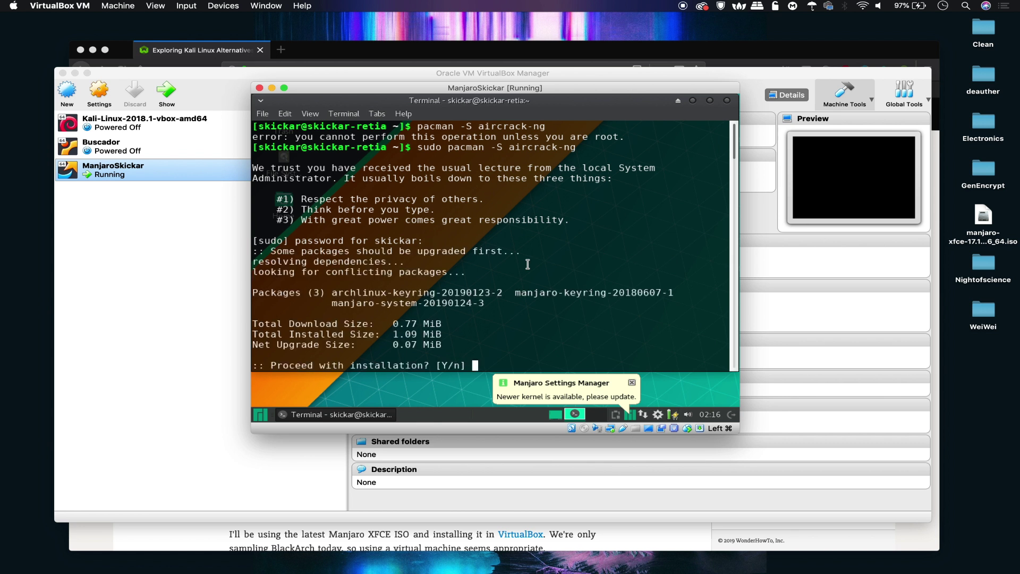
# Step: Answer y to upgrade the 3 packages and install aircrack-ng with dependencies, then request full screen
pyautogui.write('y')
pyautogui.press('Return')
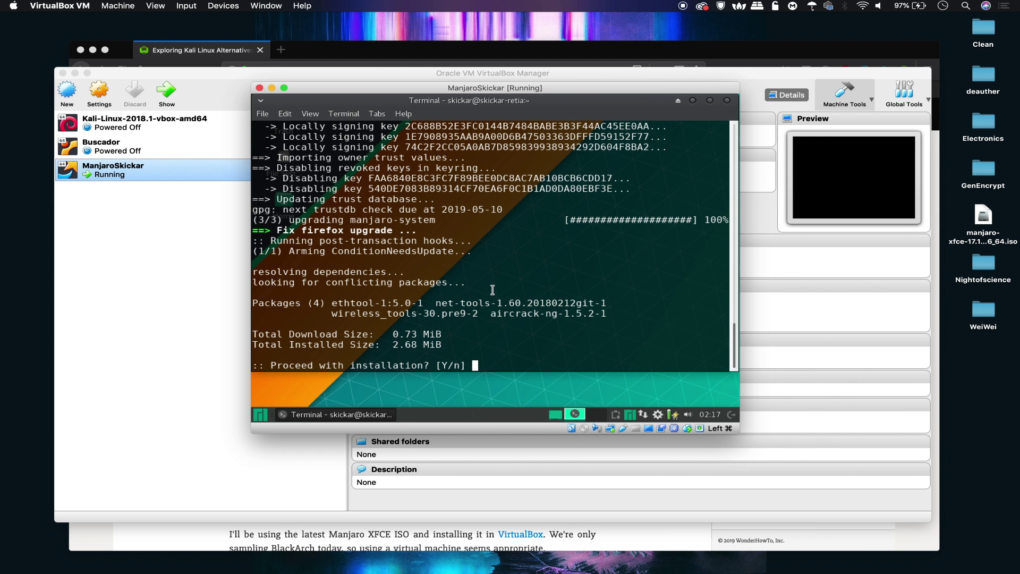
pyautogui.write('y')
pyautogui.press('Return')
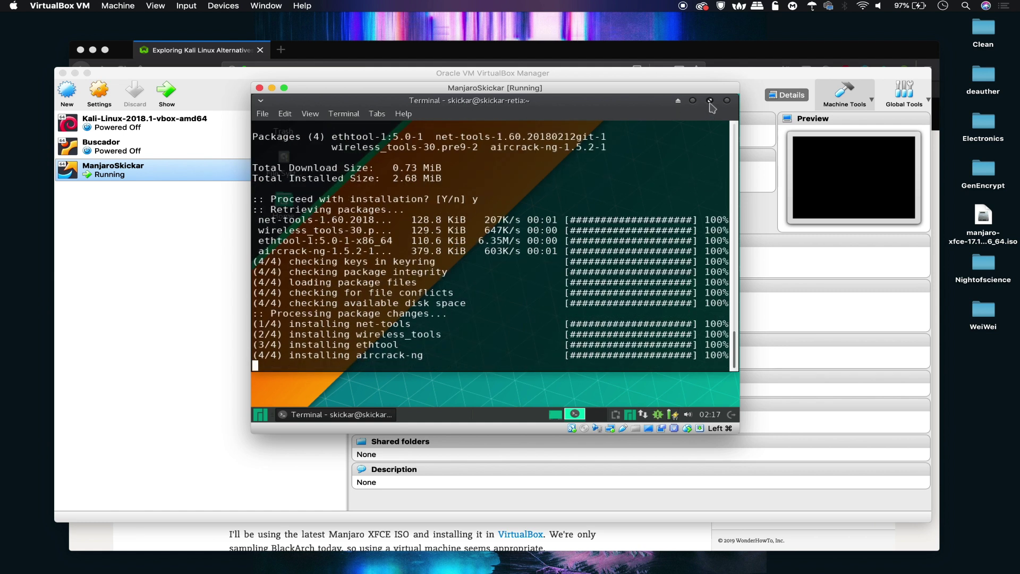
pyautogui.click(284, 87)
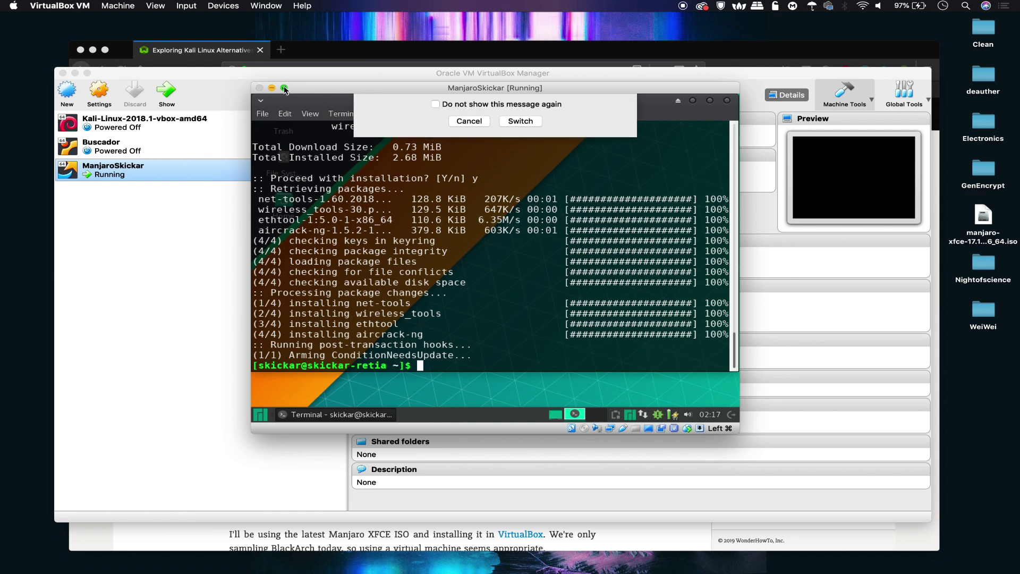
# Step: Switch the Manjaro VM to full screen, then return it to a normal window
pyautogui.click(524, 217)
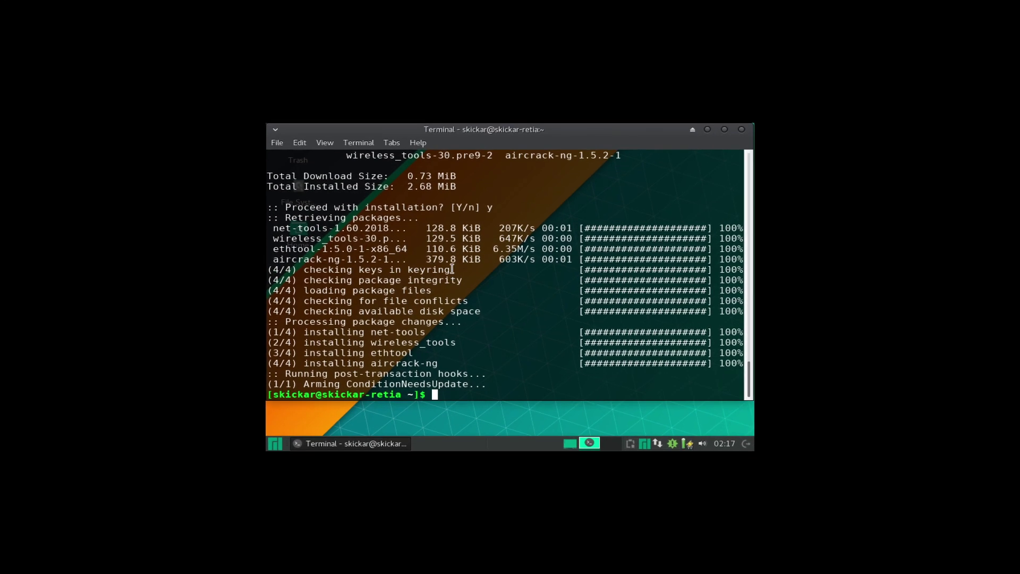
pyautogui.moveTo(190, 5)
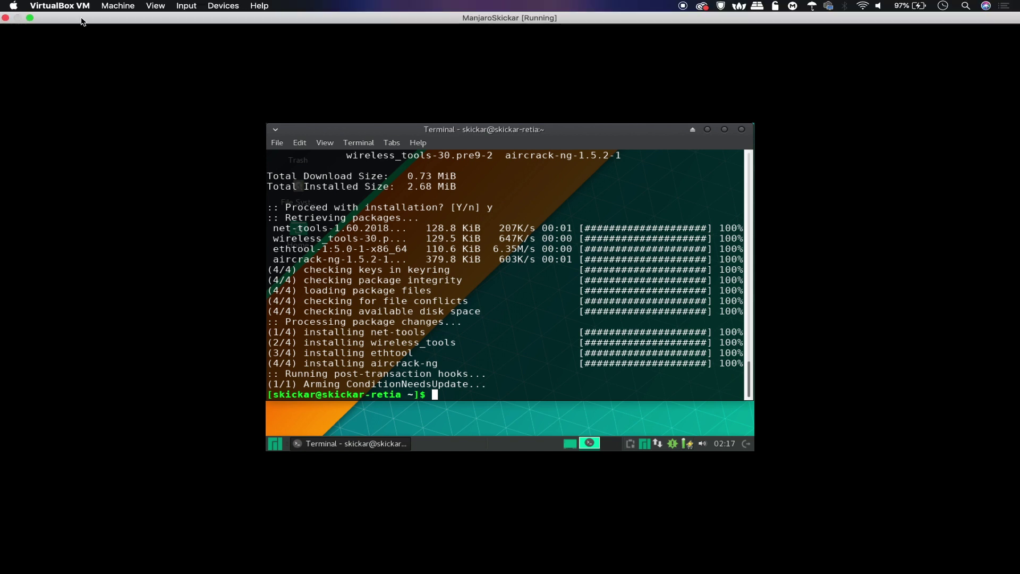
pyautogui.click(30, 19)
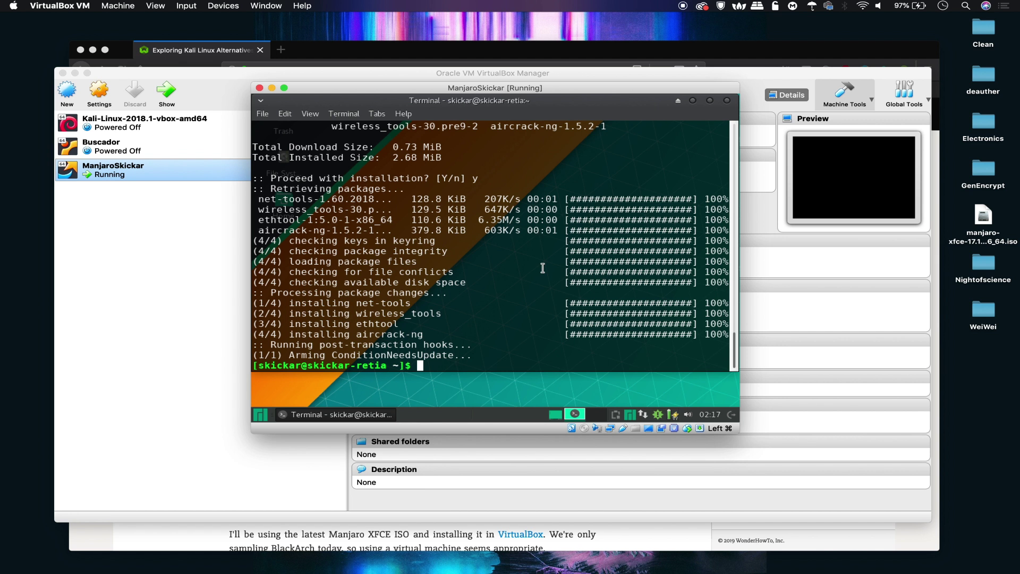
# Step: Make strap.sh executable with 'sudo chmod +x strap.sh'
pyautogui.write('cd')
pyautogui.press('BackSpace')
pyautogui.press('BackSpace')
pyautogui.press('BackSpace')
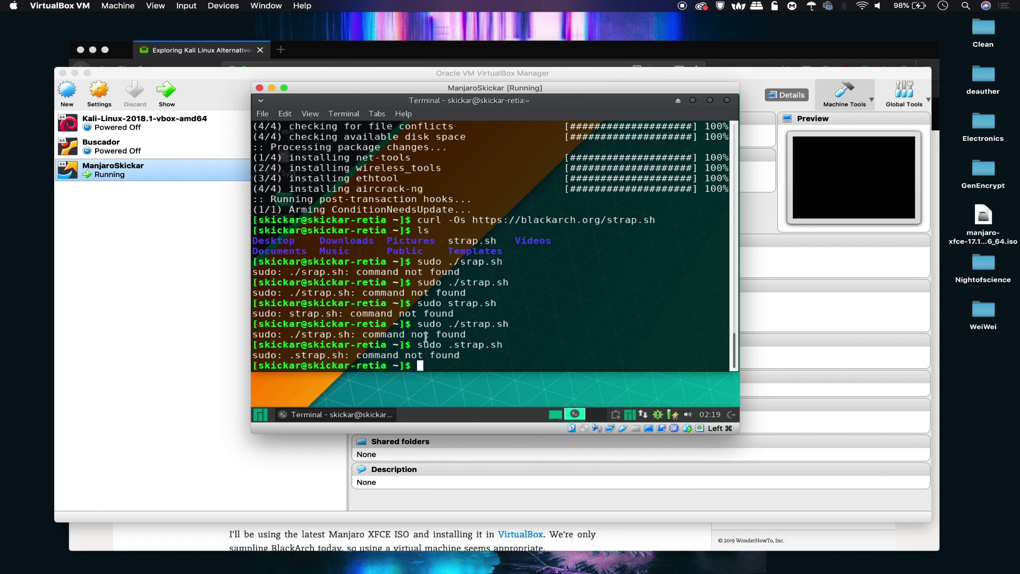
pyautogui.write('a')
pyautogui.press('BackSpace')
pyautogui.write('sdo')
pyautogui.press('BackSpace')
pyautogui.press('BackSpace')
pyautogui.write('udo chmod +x strap.sh')
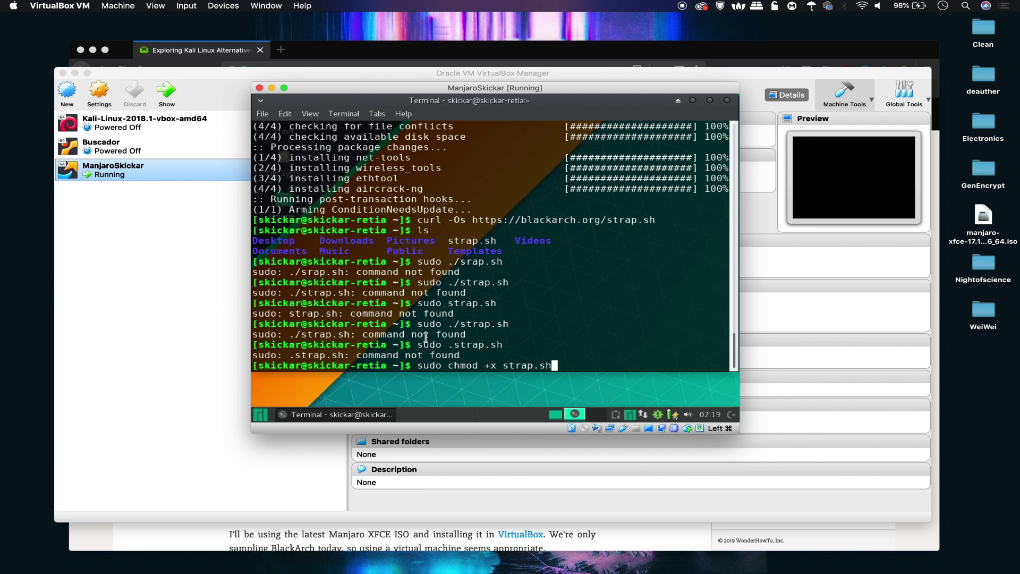
pyautogui.press('Return')
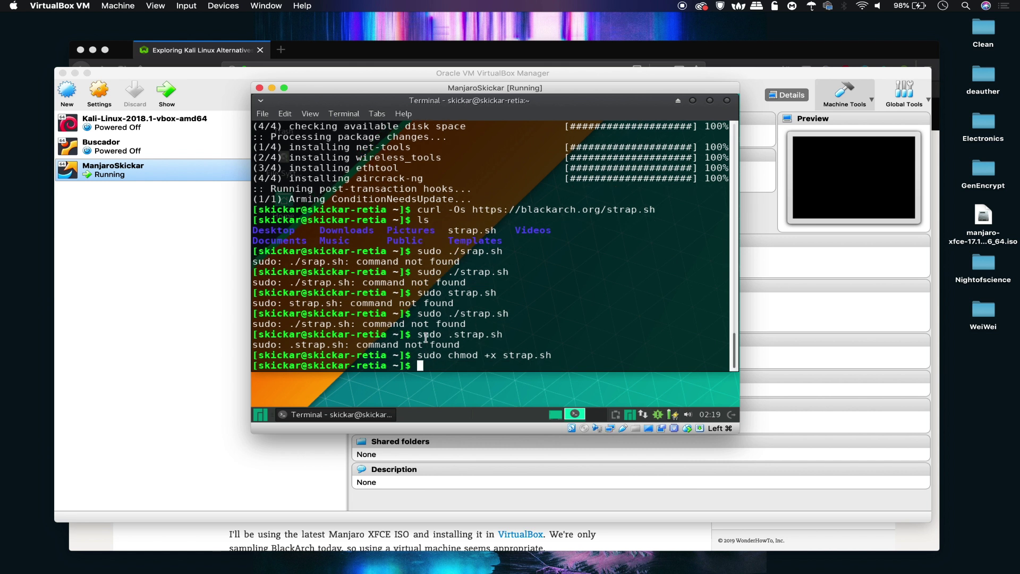
# Step: Run the BlackArch script as root with 'sudo ./strap.sh', fixing the mistyped path
pyautogui.write('sudo .strap.sh')
pyautogui.press('Return')
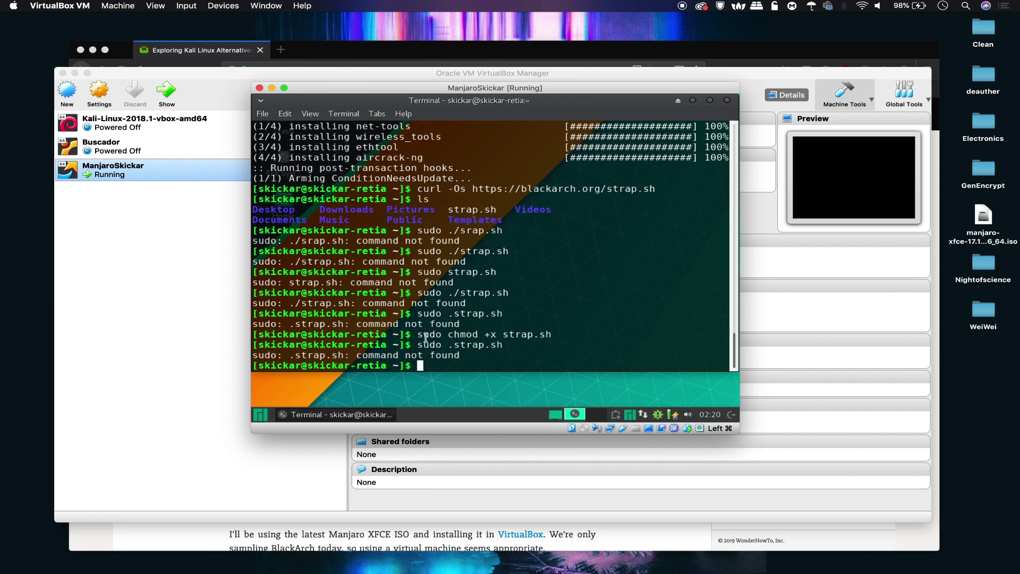
pyautogui.press('Up')
pyautogui.press('Left')
pyautogui.press('Left')
pyautogui.press('Left')
pyautogui.press('Left')
pyautogui.press('Left')
pyautogui.press('Left')
pyautogui.press('Left')
pyautogui.press('Left')
pyautogui.press('Left')
pyautogui.write('/')
pyautogui.press('Return')
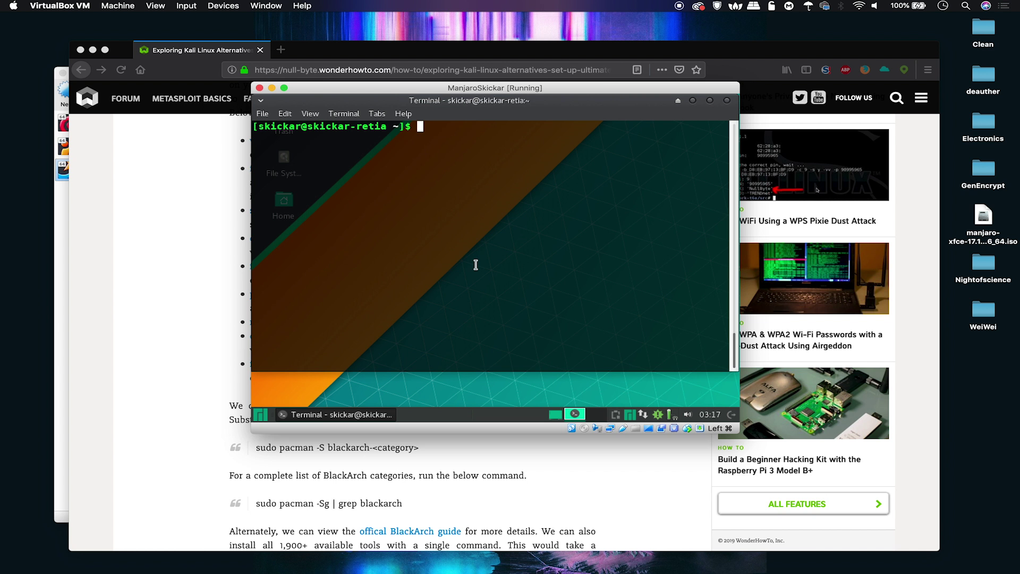
# Step: Run 'sudo pacman -S blackarch-drone' with all members and confirm, then recall the command
pyautogui.write('sudo pacman -S blackarch-drone')
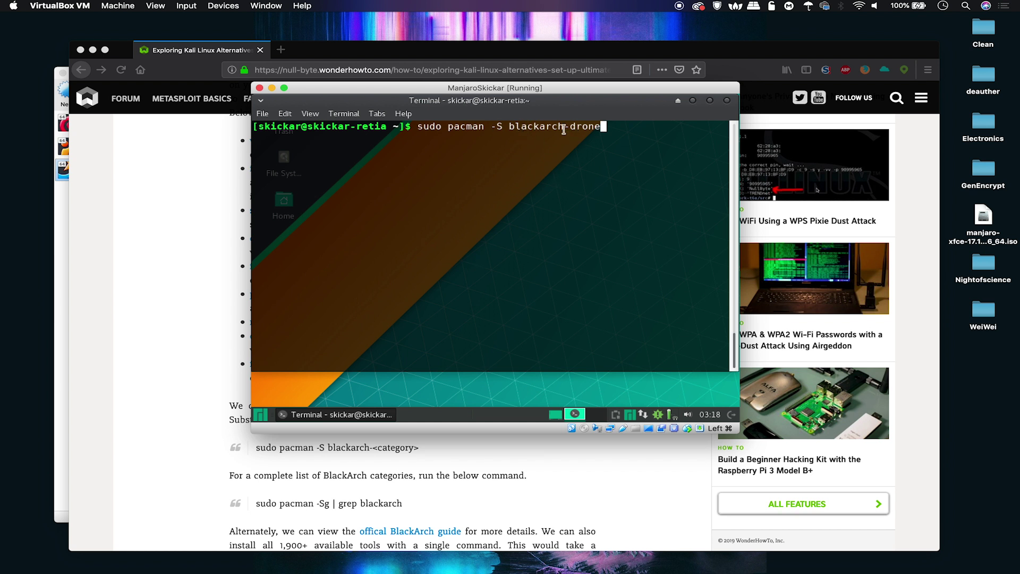
pyautogui.press('Return')
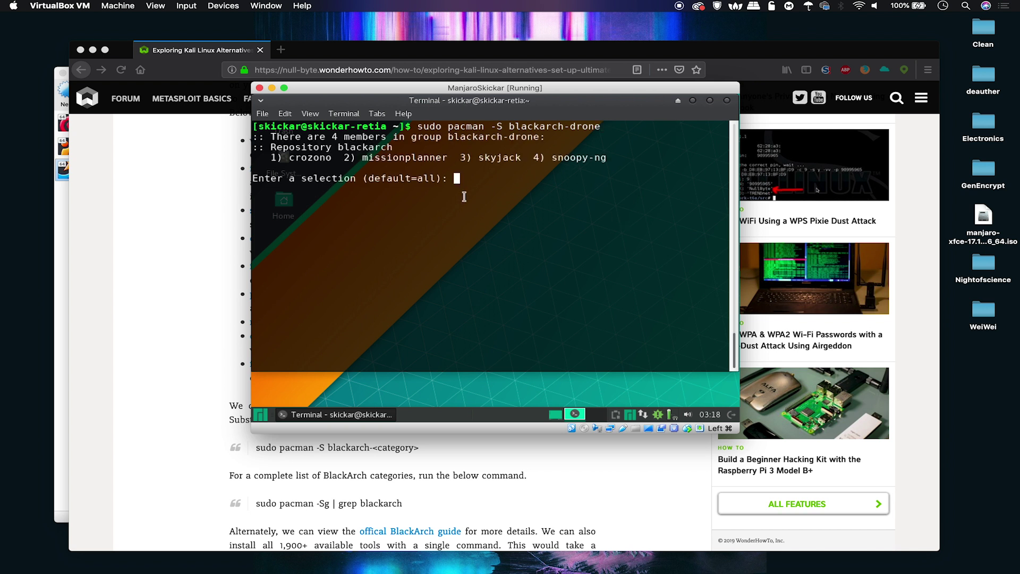
pyautogui.press('Return')
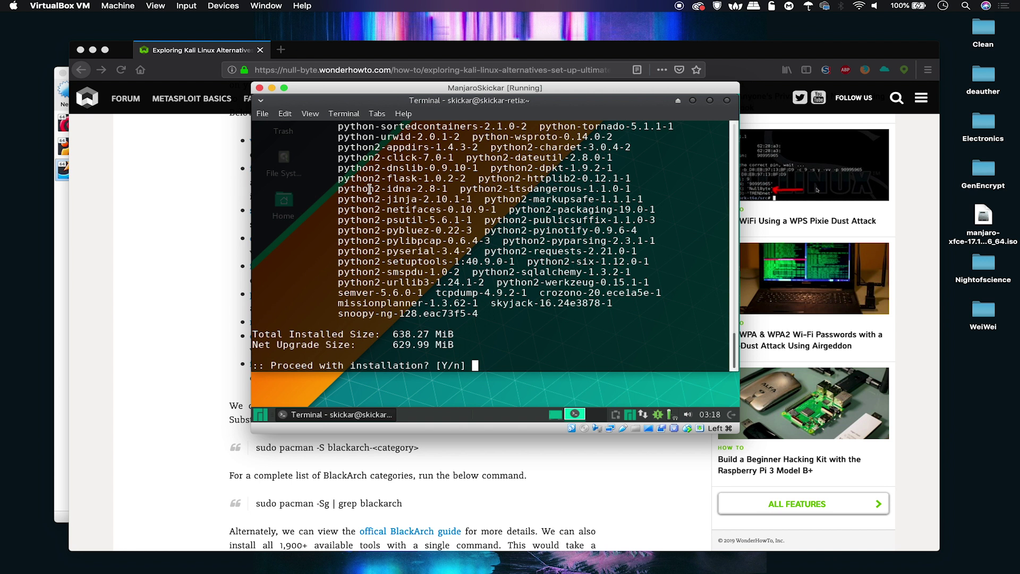
pyautogui.write('y')
pyautogui.press('Return')
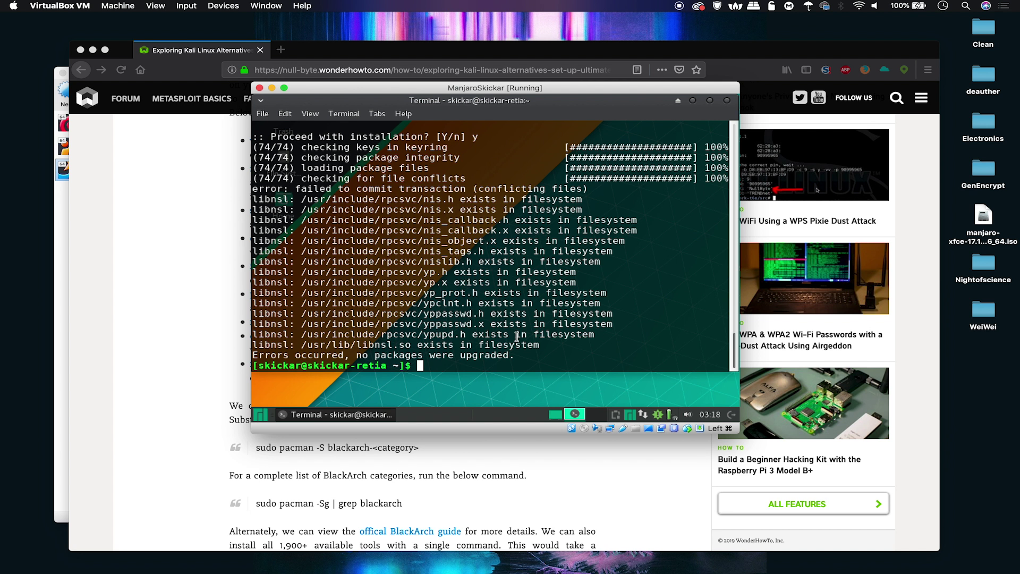
pyautogui.write('sudo pacman -S blackarch-drone')
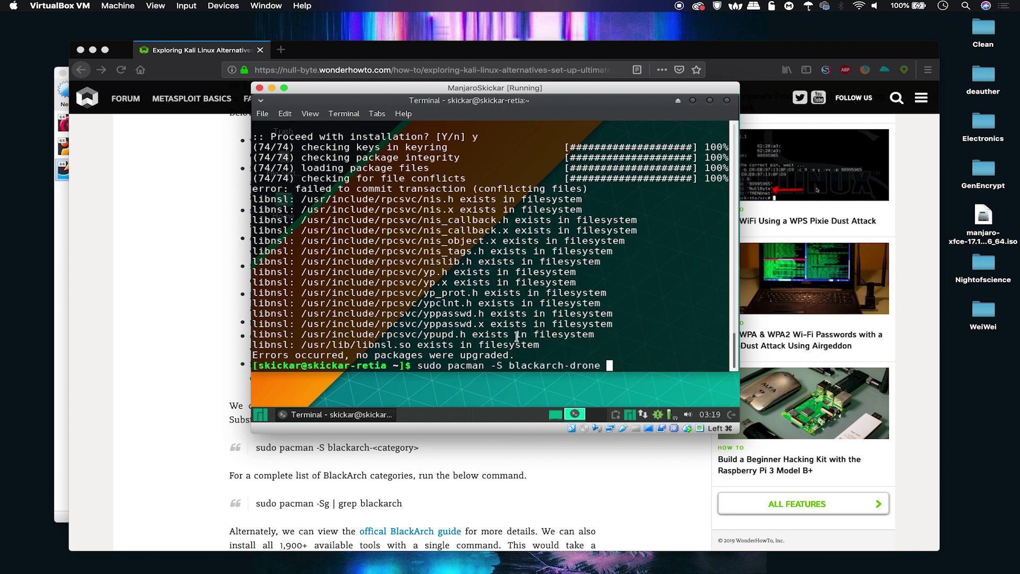
# Step: List the available BlackArch package groups with 'pacman -Sg'
pyautogui.write('--fort')
pyautogui.press('BackSpace')
pyautogui.write('ce')
pyautogui.press('BackSpace')
pyautogui.press('BackSpace')
pyautogui.press('BackSpace')
pyautogui.press('BackSpace')
pyautogui.press('BackSpace')
pyautogui.press('BackSpace')
pyautogui.press('BackSpace')
pyautogui.press('BackSpace')
pyautogui.press('BackSpace')
pyautogui.press('BackSpace')
pyautogui.press('BackSpace')
pyautogui.press('BackSpace')
pyautogui.press('BackSpace')
pyautogui.press('BackSpace')
pyautogui.press('BackSpace')
pyautogui.press('BackSpace')
pyautogui.press('BackSpace')
pyautogui.press('BackSpace')
pyautogui.press('BackSpace')
pyautogui.press('BackSpace')
pyautogui.press('BackSpace')
pyautogui.press('BackSpace')
pyautogui.press('BackSpace')
pyautogui.press('BackSpace')
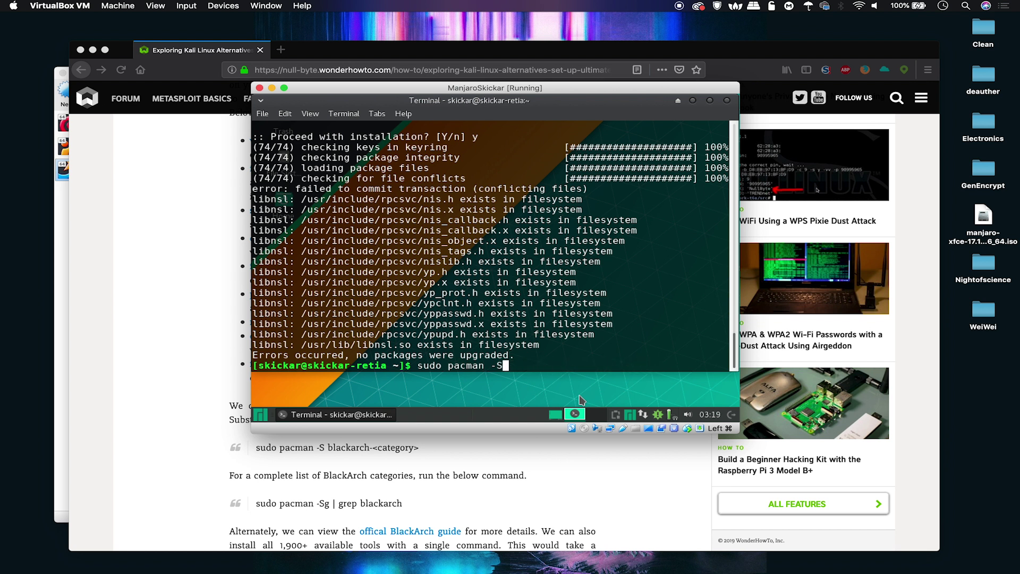
pyautogui.write('g')
pyautogui.press('Return')
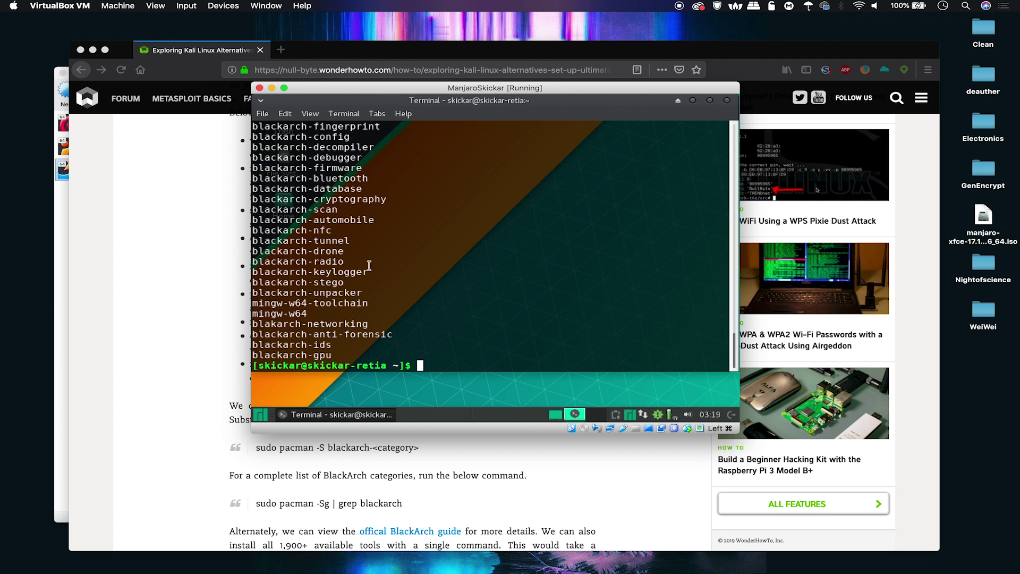
# Step: List every available package with 'sudo pacman -Ss'
pyautogui.write('sudo pacman -Sg')
pyautogui.press('BackSpace')
pyautogui.write('s')
pyautogui.press('Return')
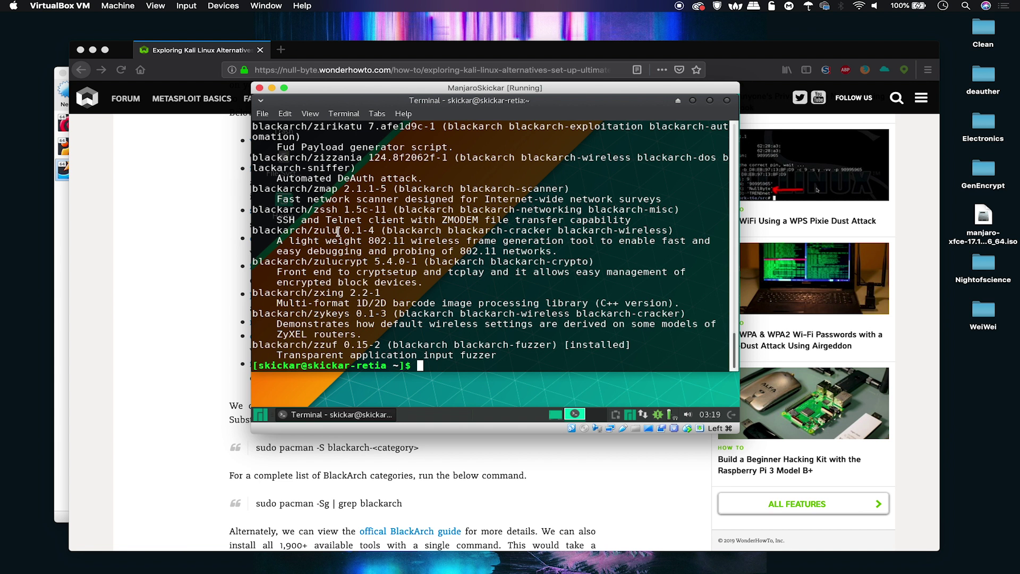
# Step: Copy blackarch/zulu from the search results and paste it into a 'sudo pacman -S' command
pyautogui.moveTo(336, 232); pyautogui.dragTo(254, 231)
pyautogui.rightClick(255, 231)
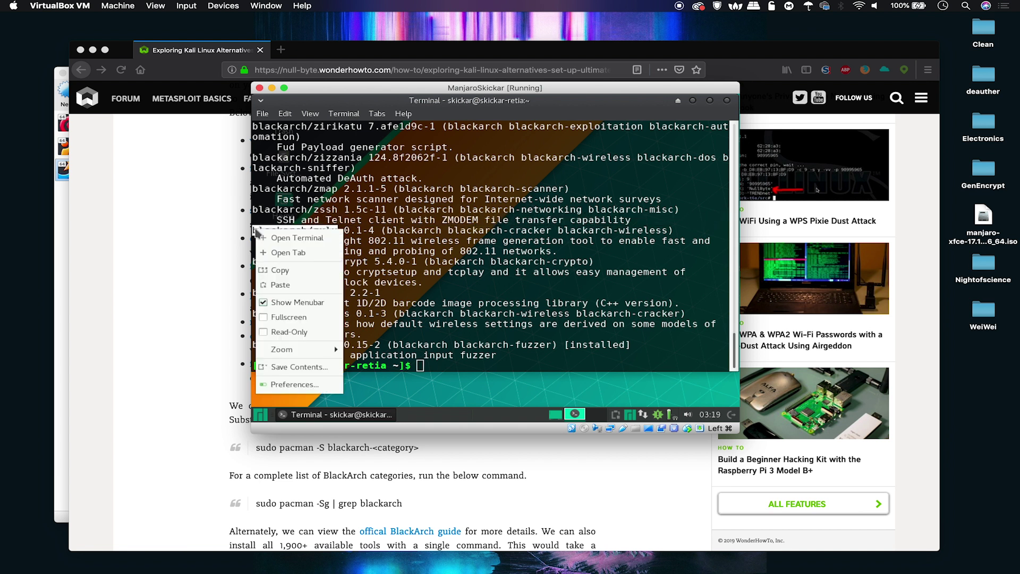
pyautogui.click(274, 269)
pyautogui.write('sudo pacman -Ss')
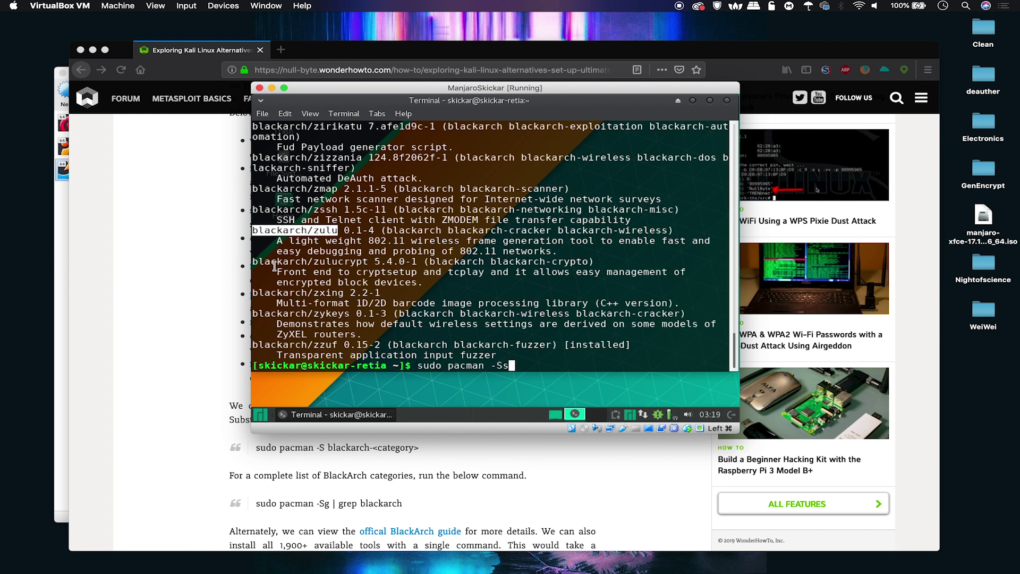
pyautogui.press('BackSpace')
pyautogui.rightClick(342, 288)
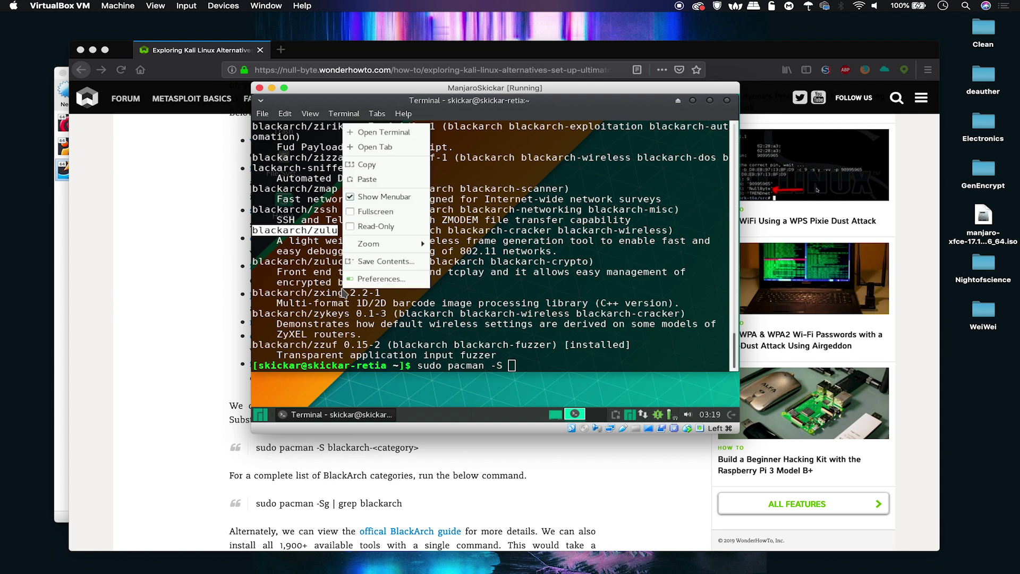
pyautogui.click(387, 178)
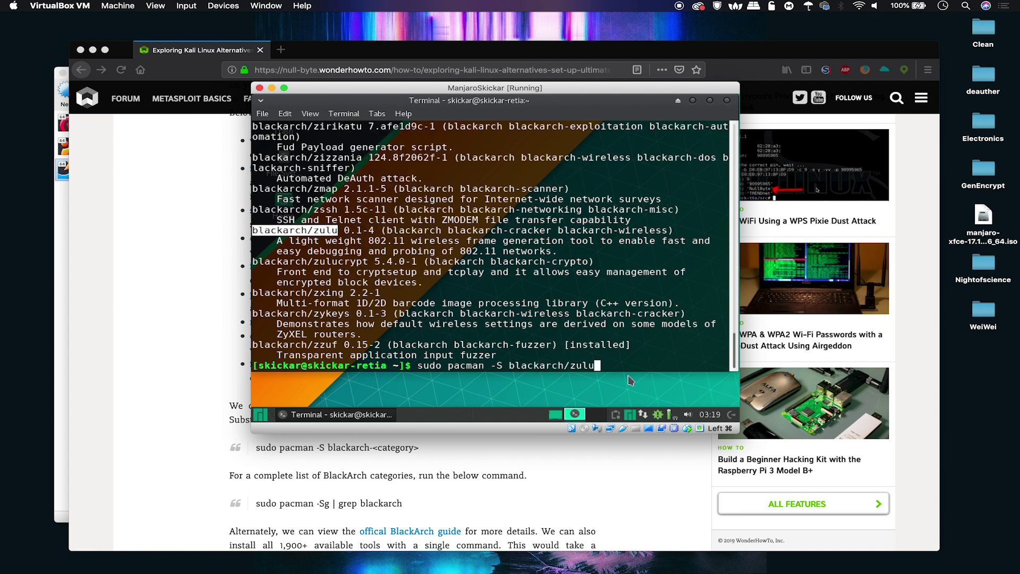
# Step: Run the command and answer y to install zulu 0.1-4
pyautogui.press('Return')
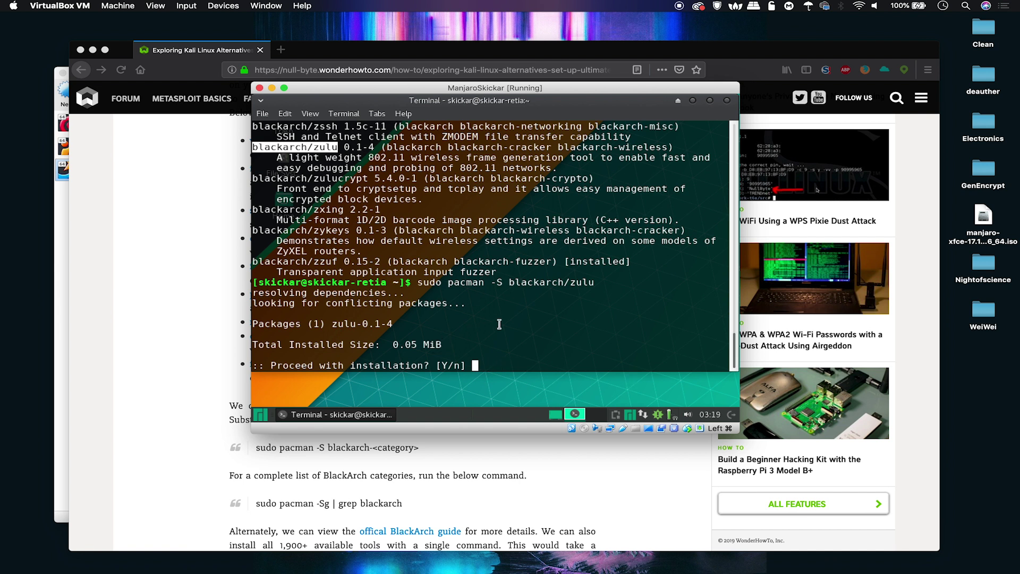
pyautogui.write('y')
pyautogui.press('Return')
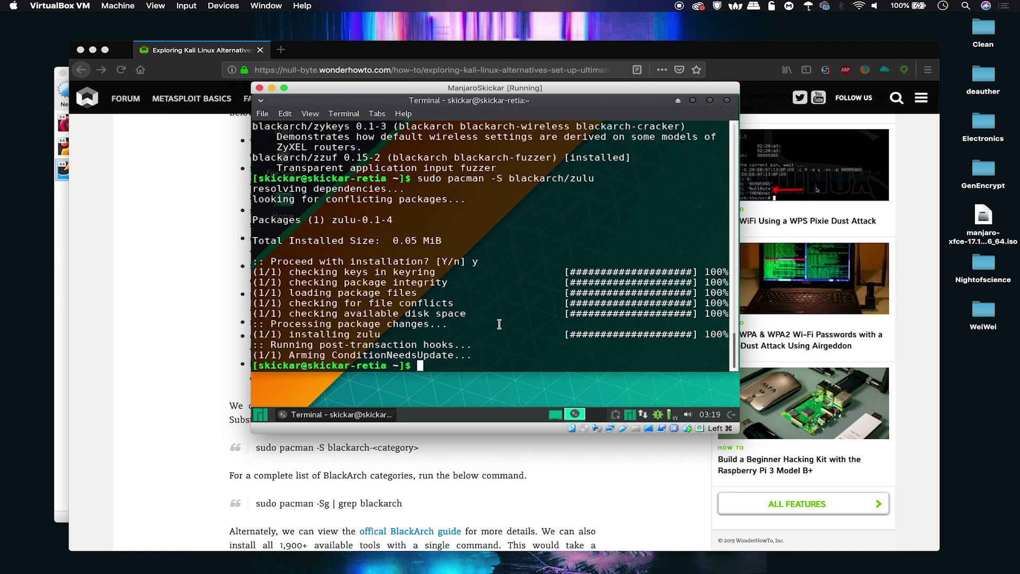